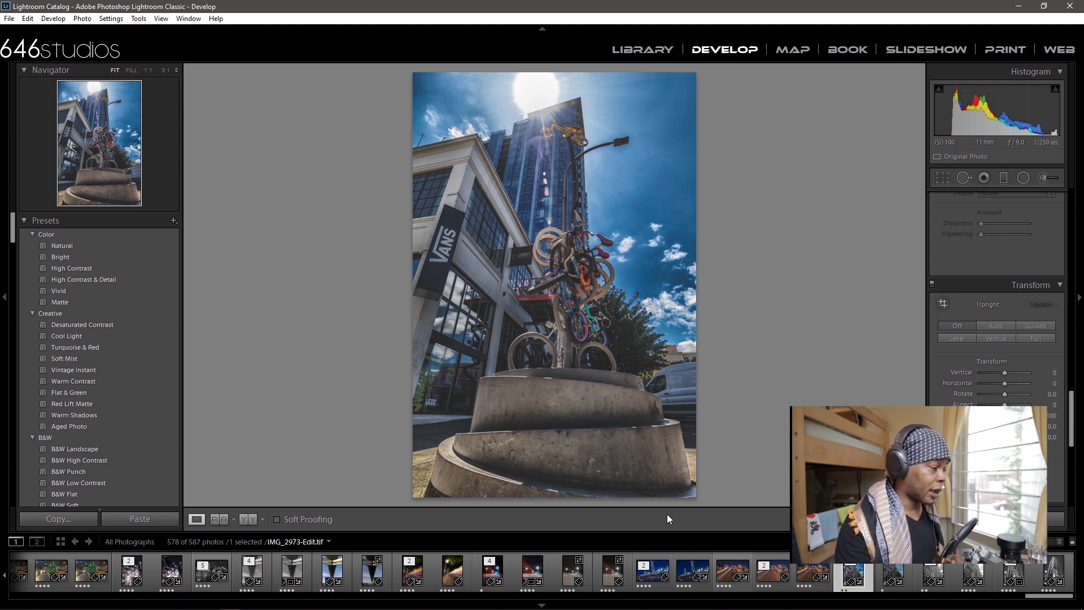
# Examine the bicycles and the lens flare spots on the glass tower at 1:1 in IMG_3018-Edit.tif
pyautogui.click(551, 248)
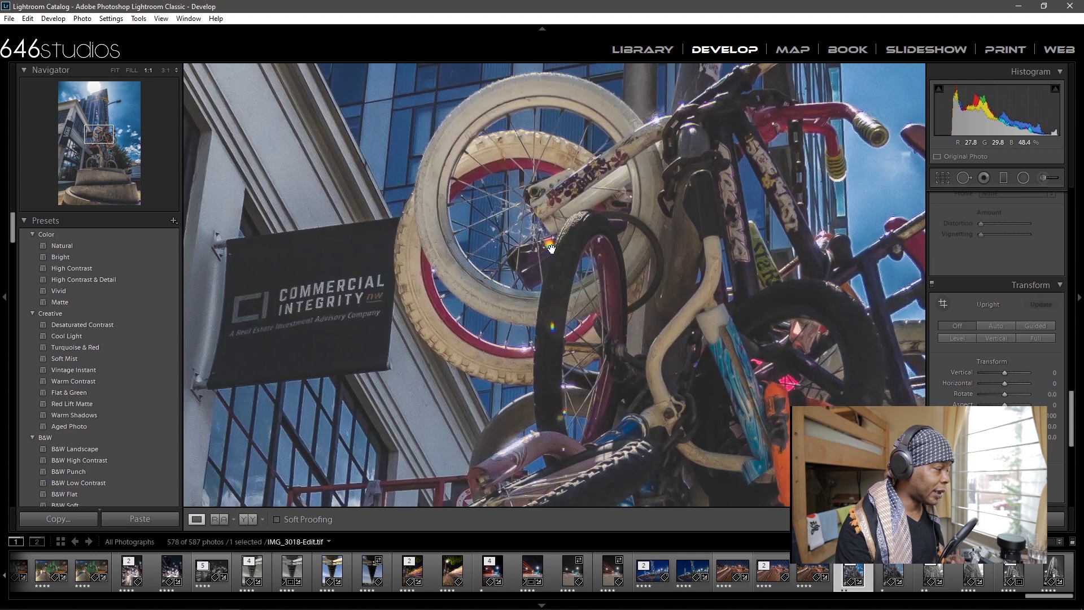
pyautogui.moveTo(550, 248); pyautogui.dragTo(614, 478)
pyautogui.moveTo(581, 255); pyautogui.dragTo(624, 540)
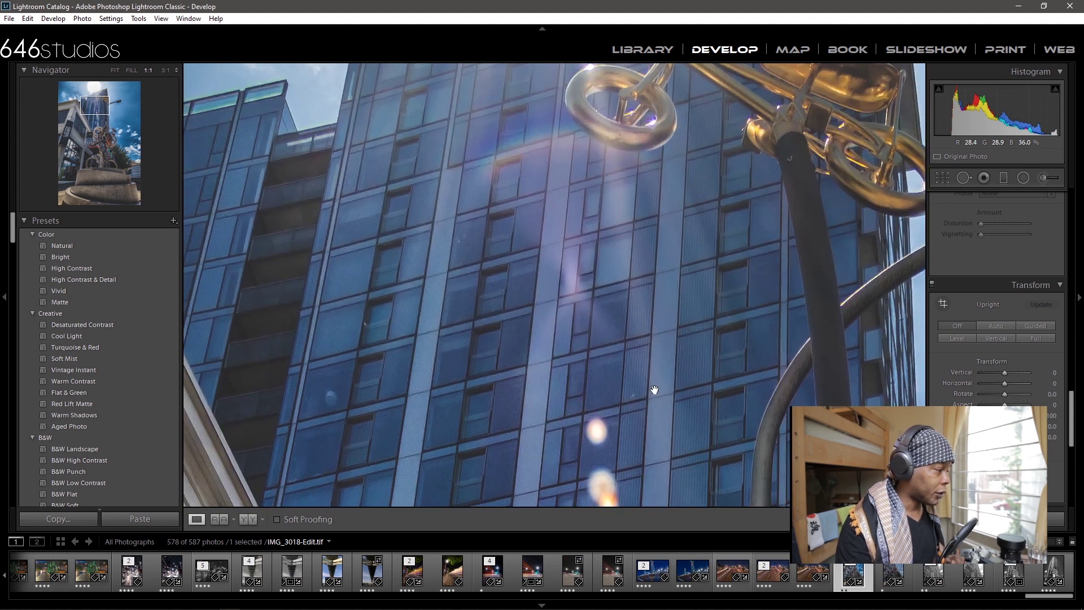
pyautogui.moveTo(680, 346); pyautogui.dragTo(549, 177)
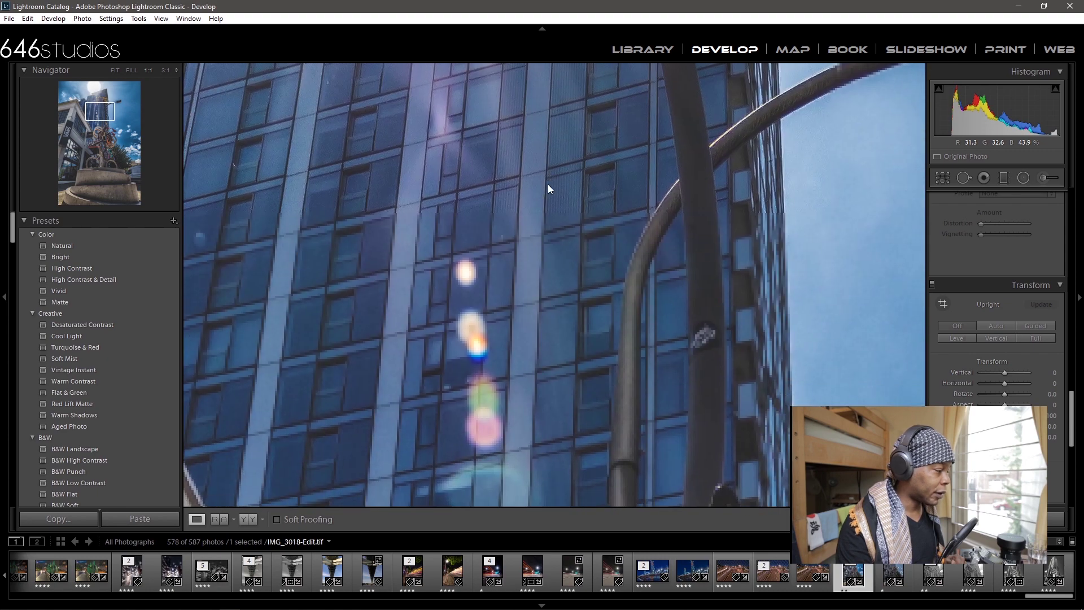
pyautogui.moveTo(492, 412); pyautogui.dragTo(517, 260)
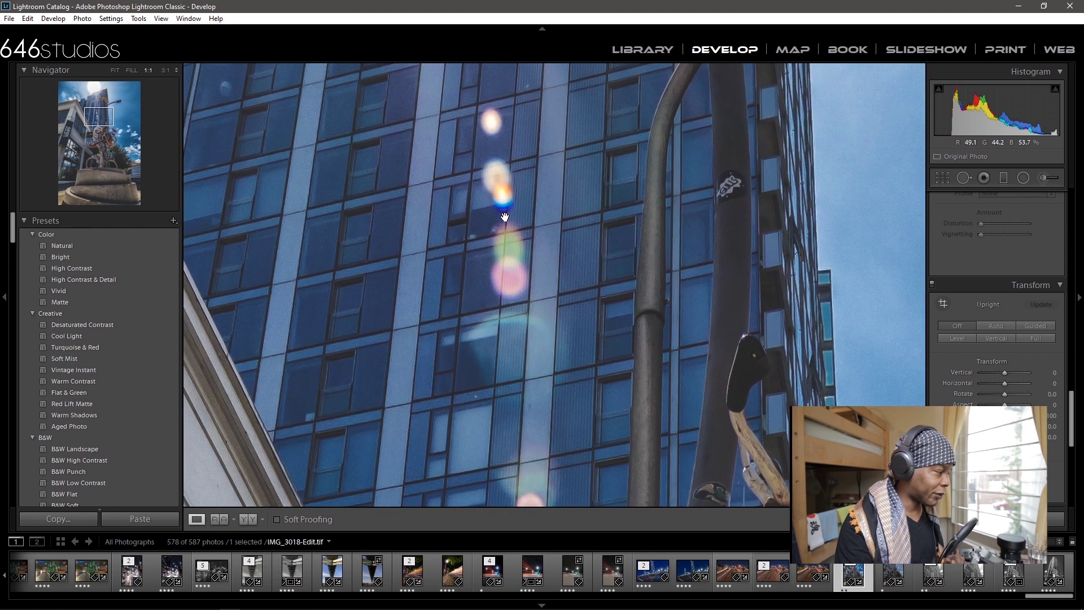
pyautogui.moveTo(548, 195); pyautogui.dragTo(554, 200)
pyautogui.click(554, 201)
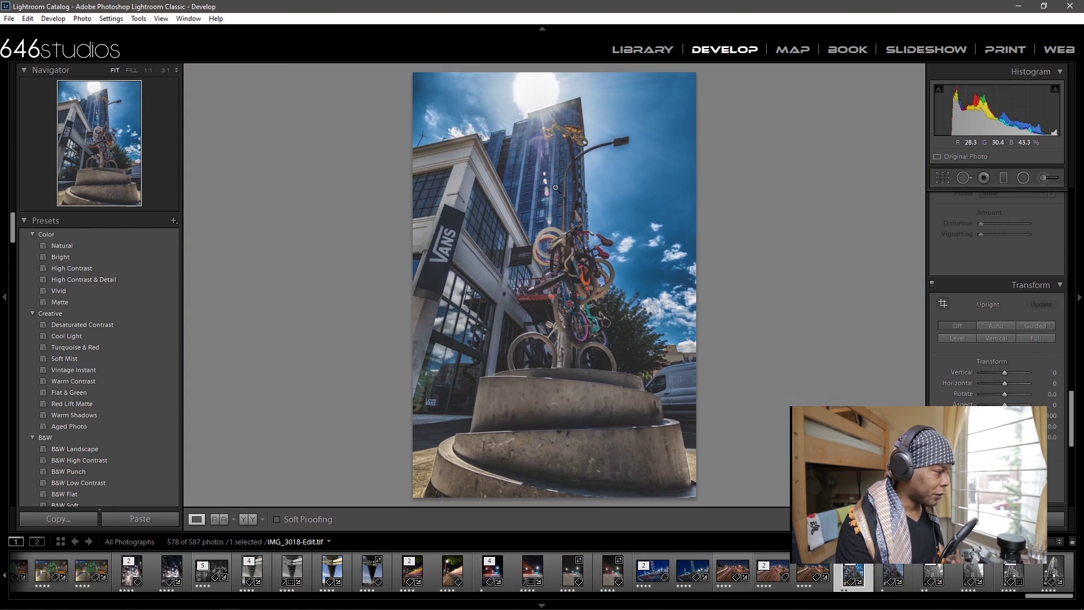
pyautogui.click(559, 202)
pyautogui.click(560, 203)
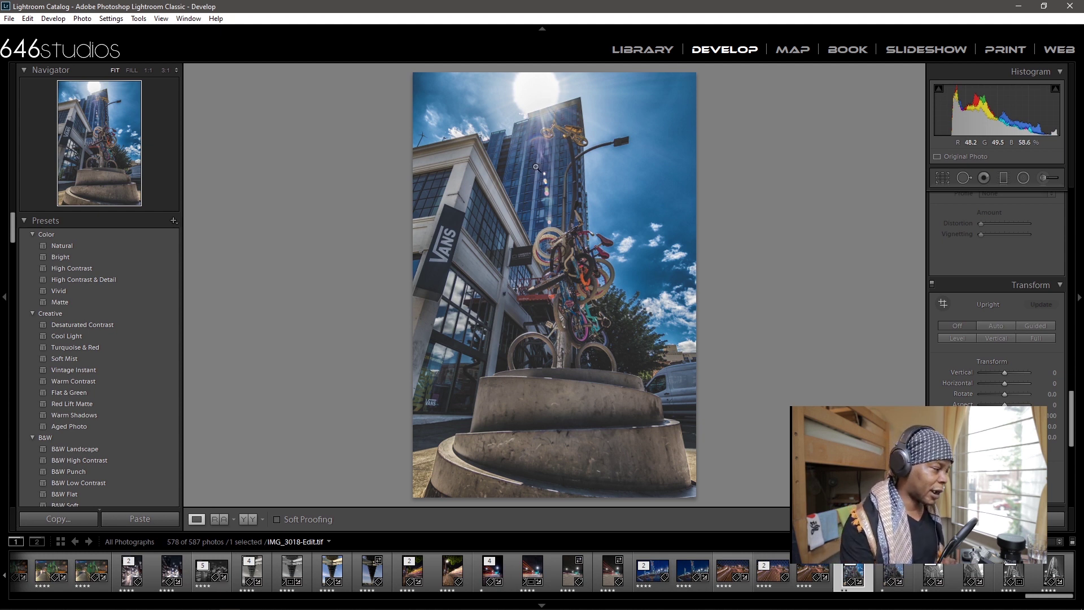
# Open the unedited IMG_3018.CR2, try the Level Upright correction on it, and switch Upright back off
pyautogui.click(897, 574)
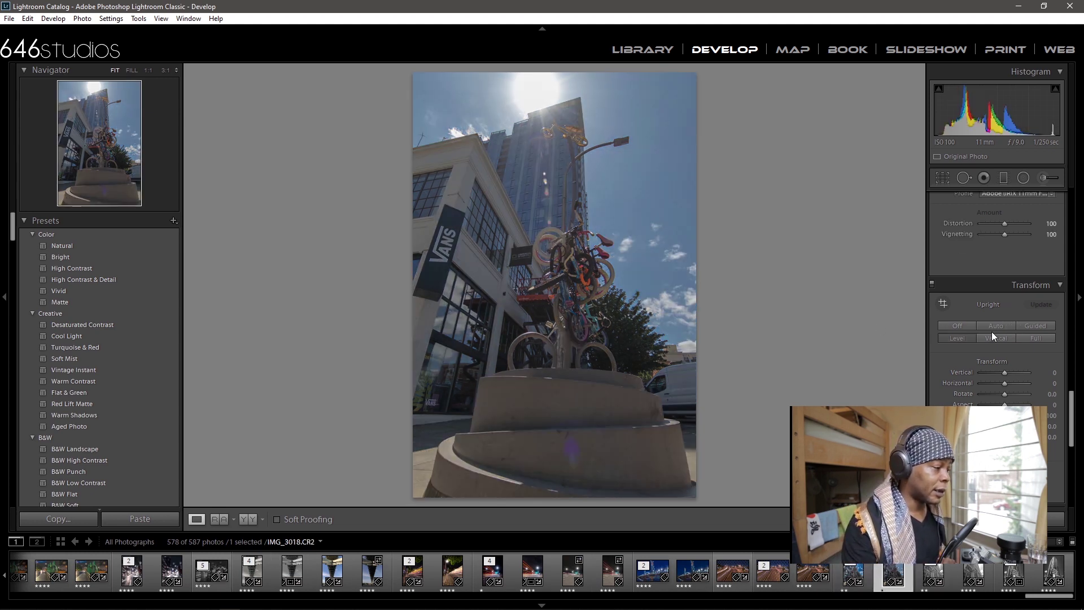
pyautogui.moveTo(1072, 413); pyautogui.dragTo(1073, 400)
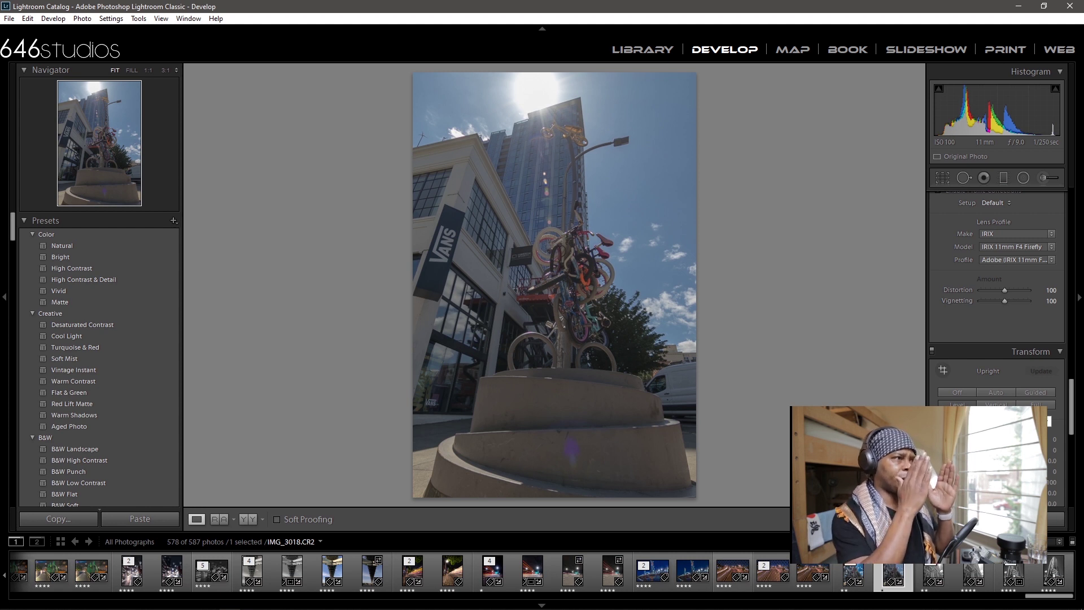
pyautogui.click(960, 405)
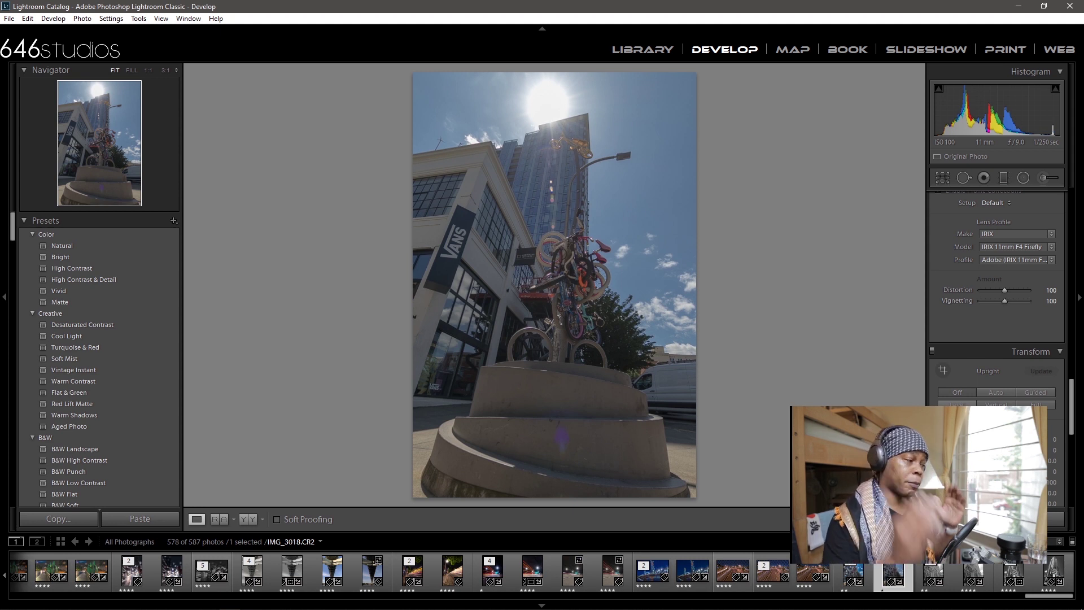
pyautogui.click(957, 393)
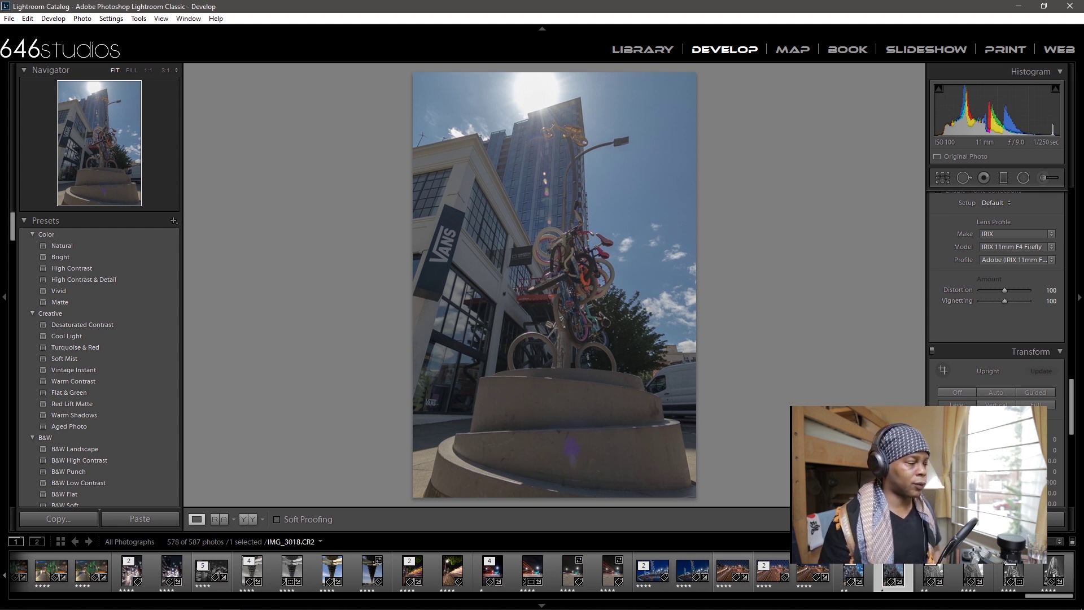
# Open IMG_3022-Edit.tif, try the Auto Upright correction on the black-and-white building, and switch Upright back off
pyautogui.click(933, 576)
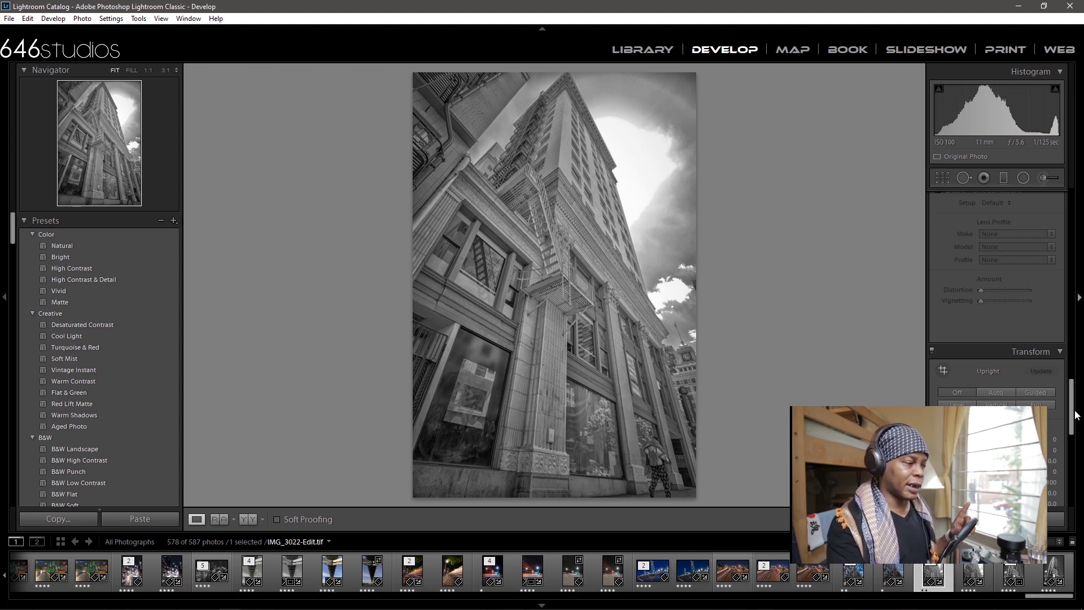
pyautogui.click(999, 393)
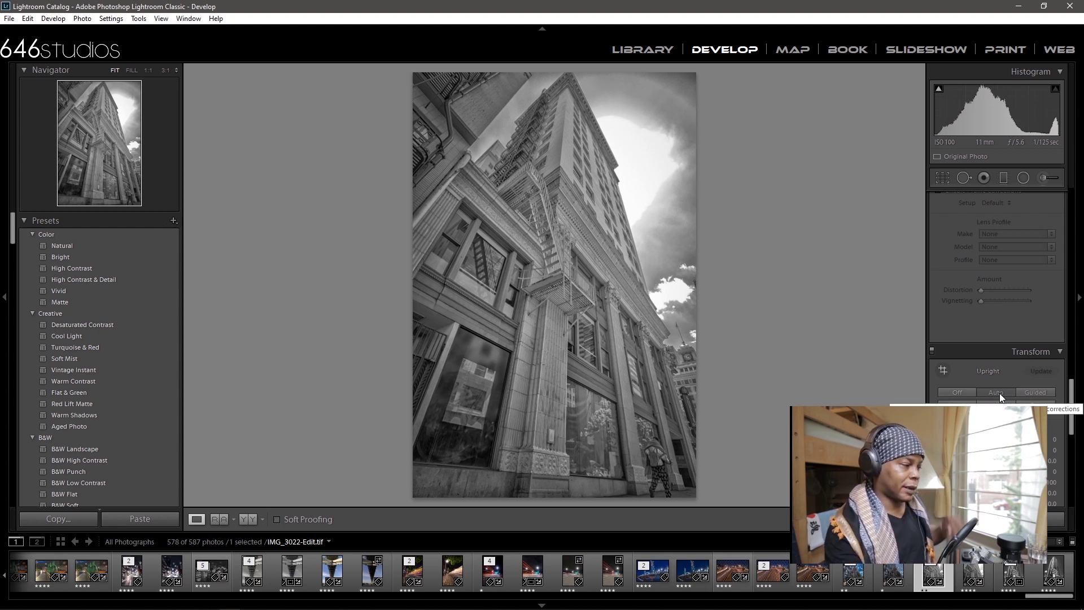
pyautogui.click(957, 394)
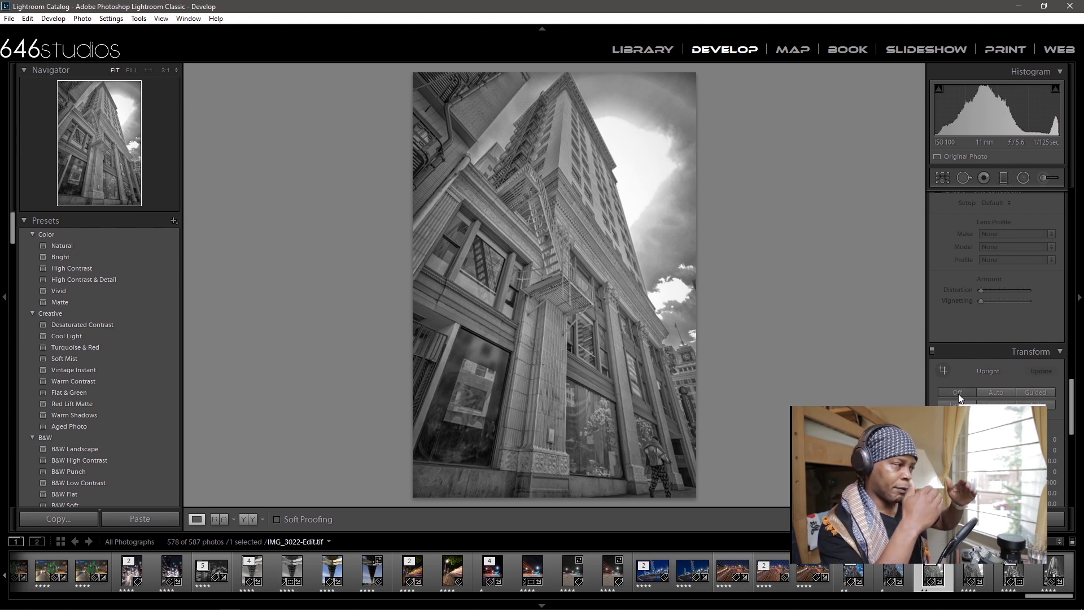
# Go to the unedited IMG_3022.CR2 and compare the building with Auto Upright on and off, leaving Upright off
pyautogui.press('Right')
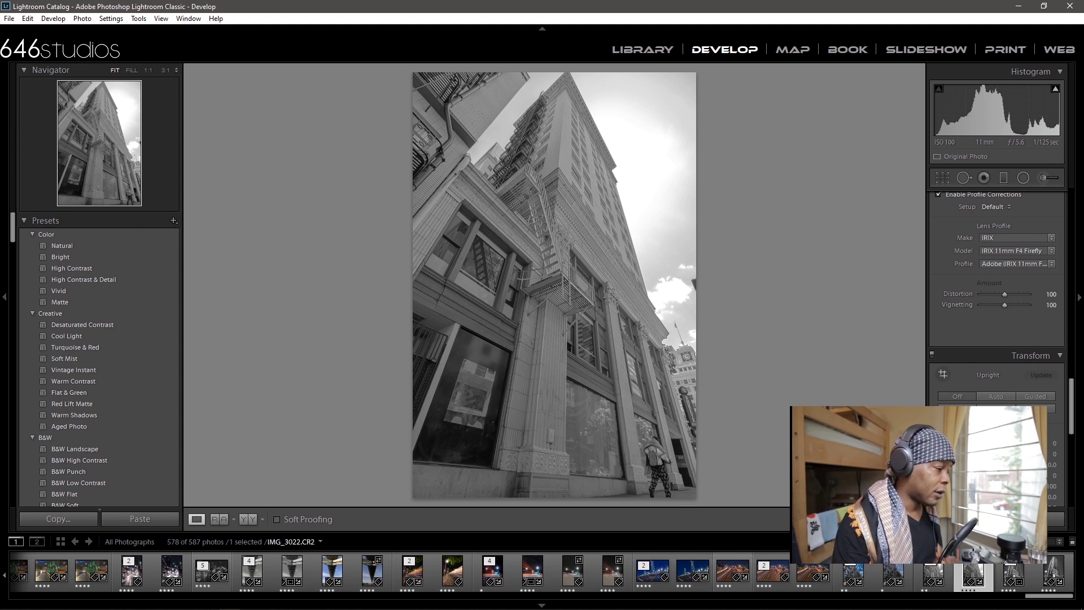
pyautogui.click(995, 397)
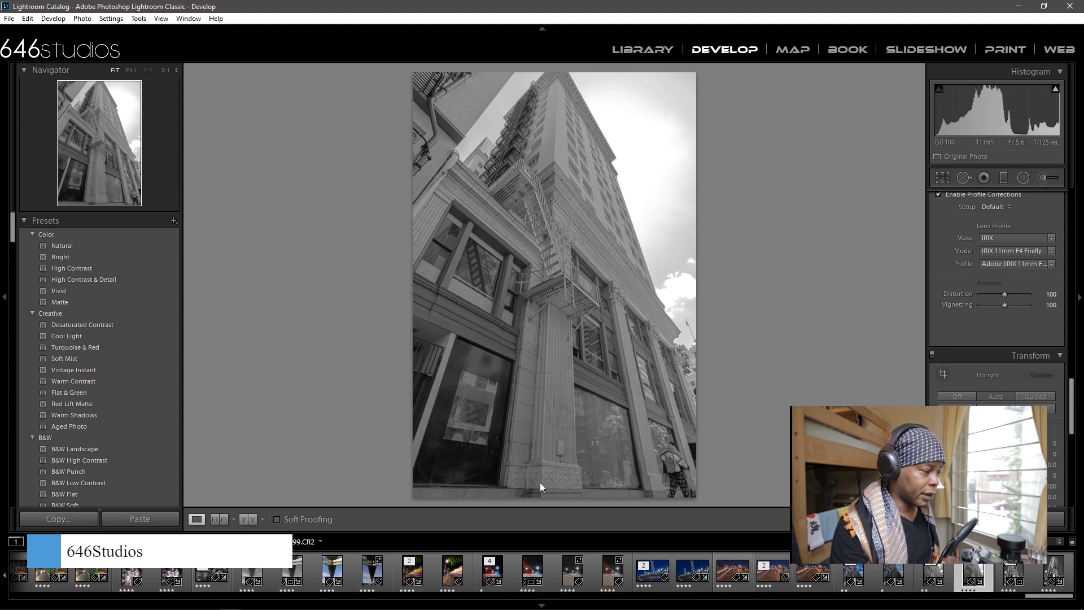
pyautogui.click(961, 398)
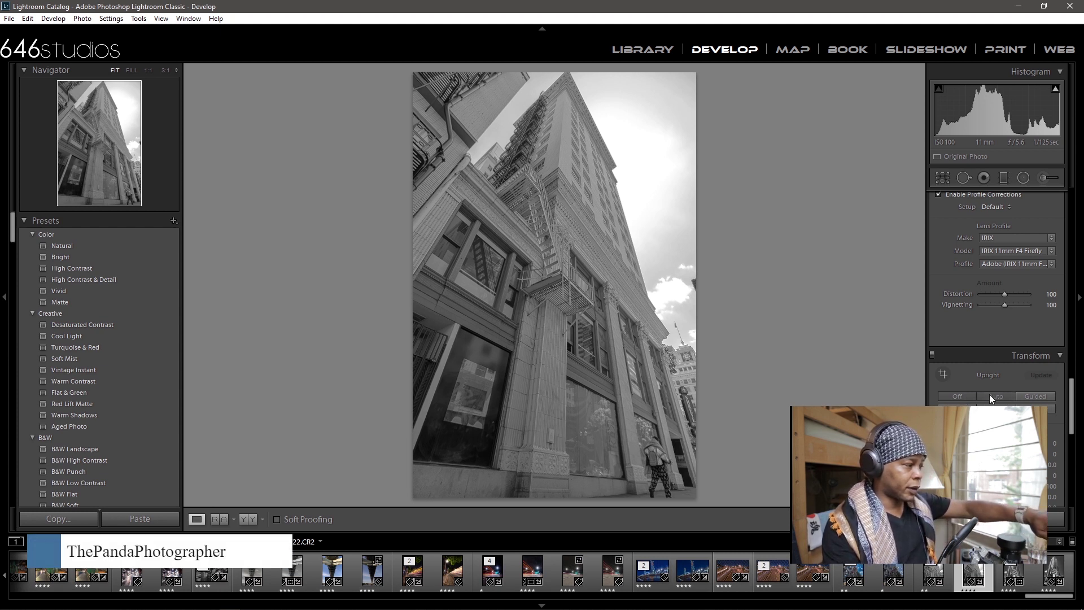
pyautogui.click(988, 395)
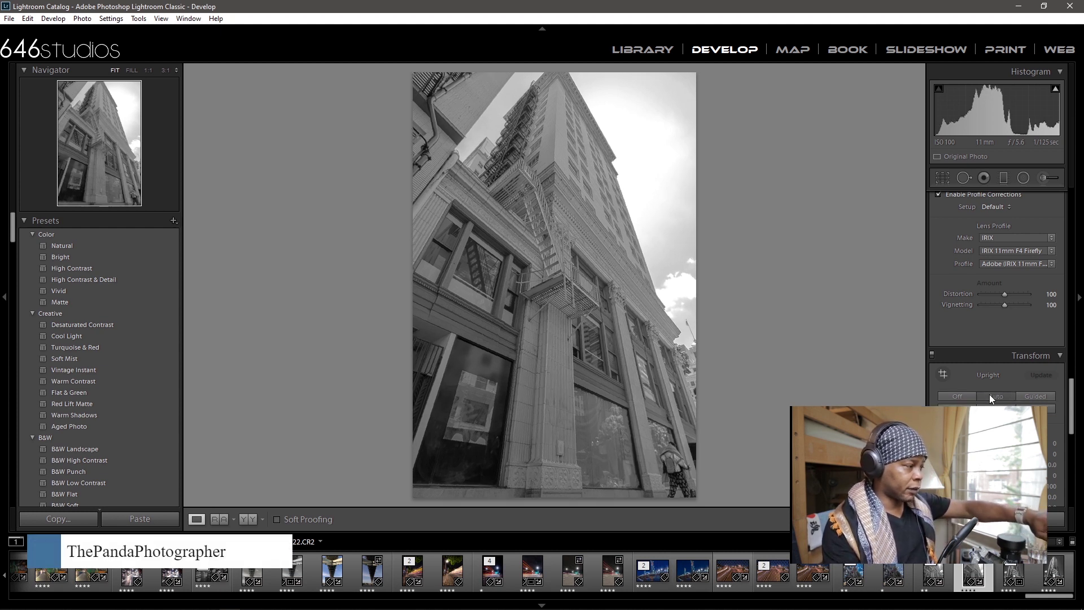
pyautogui.click(957, 396)
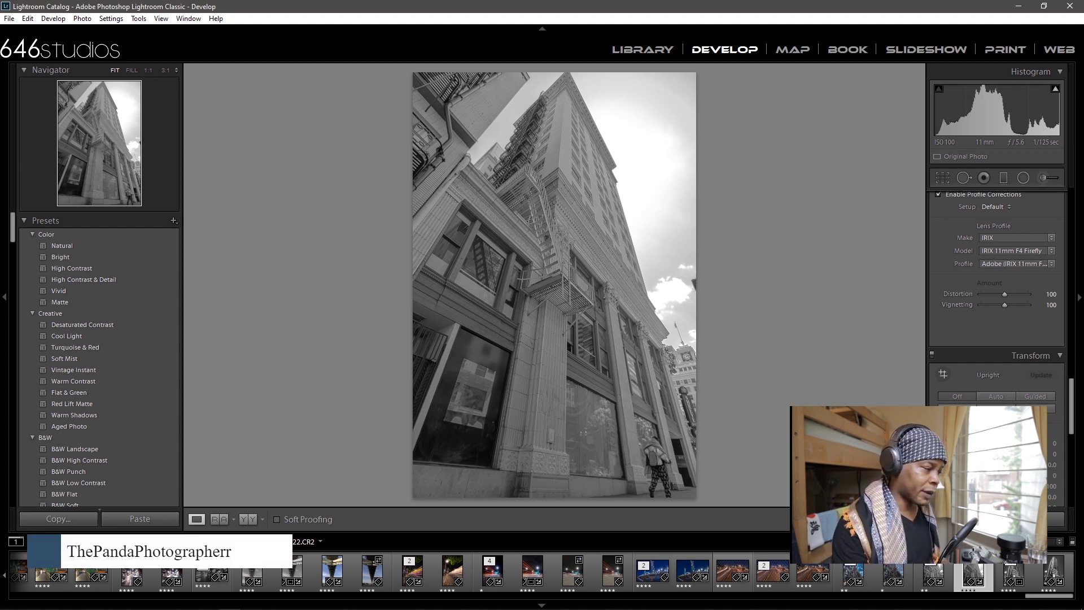
pyautogui.click(957, 396)
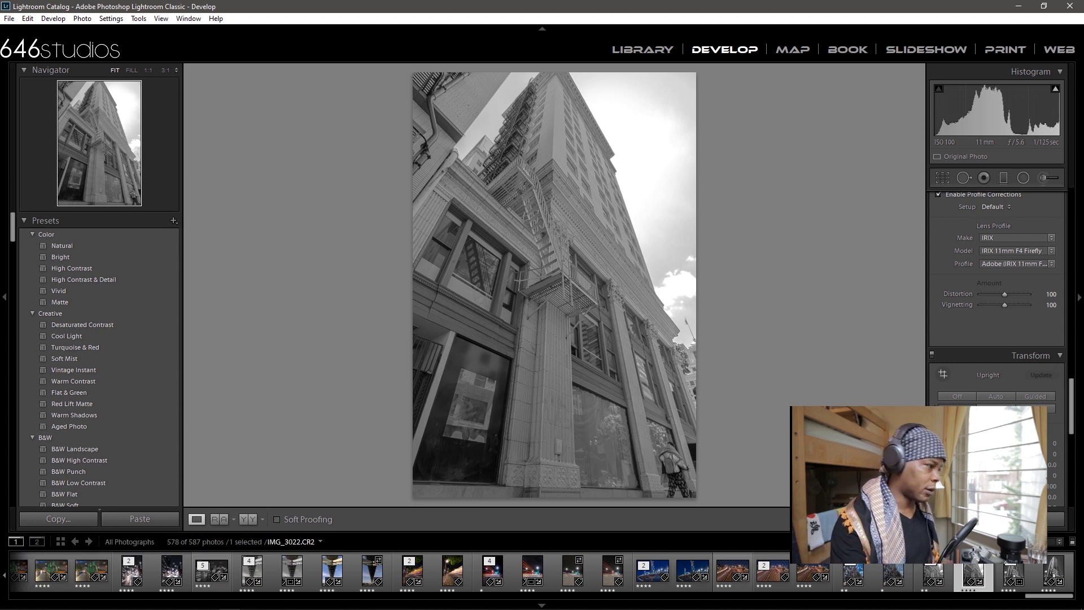
pyautogui.click(959, 396)
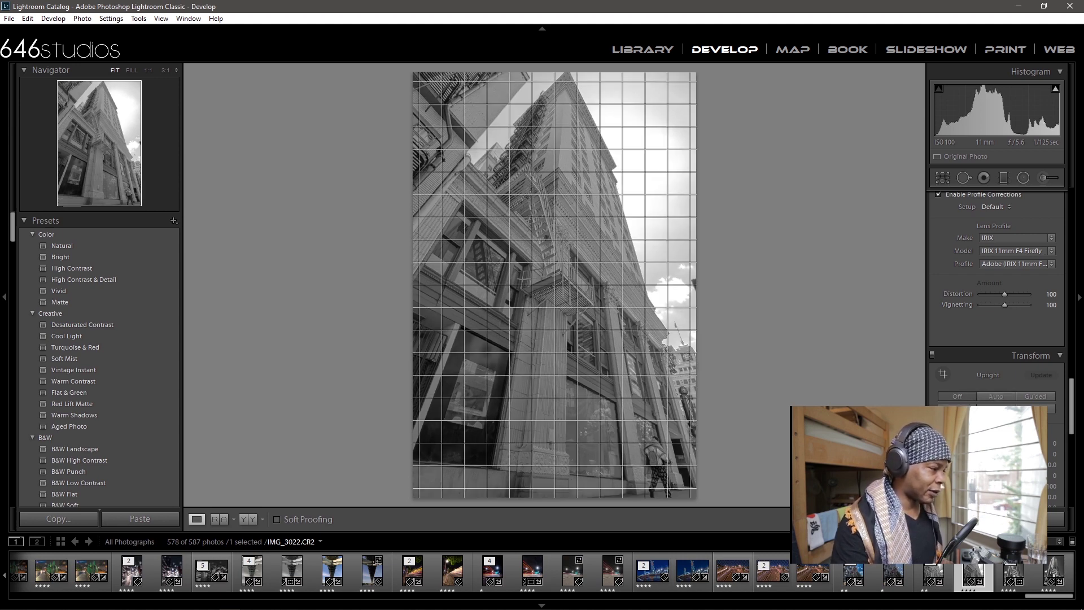
# View the tower photo IMG_3047-Edit.tif and open the photo import window
pyautogui.click(1012, 577)
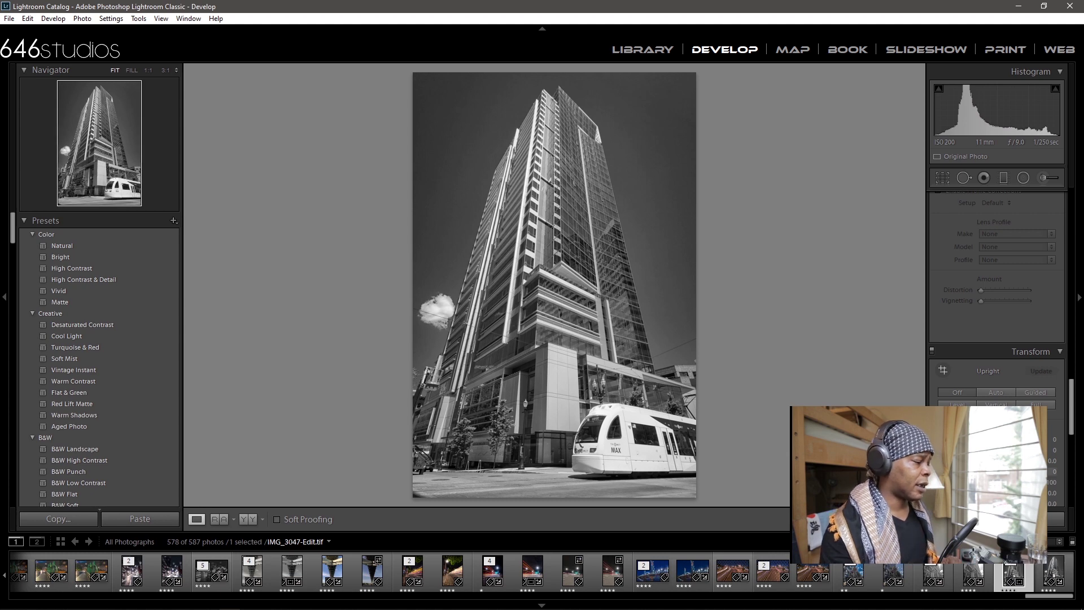
pyautogui.click(10, 20)
pyautogui.click(18, 91)
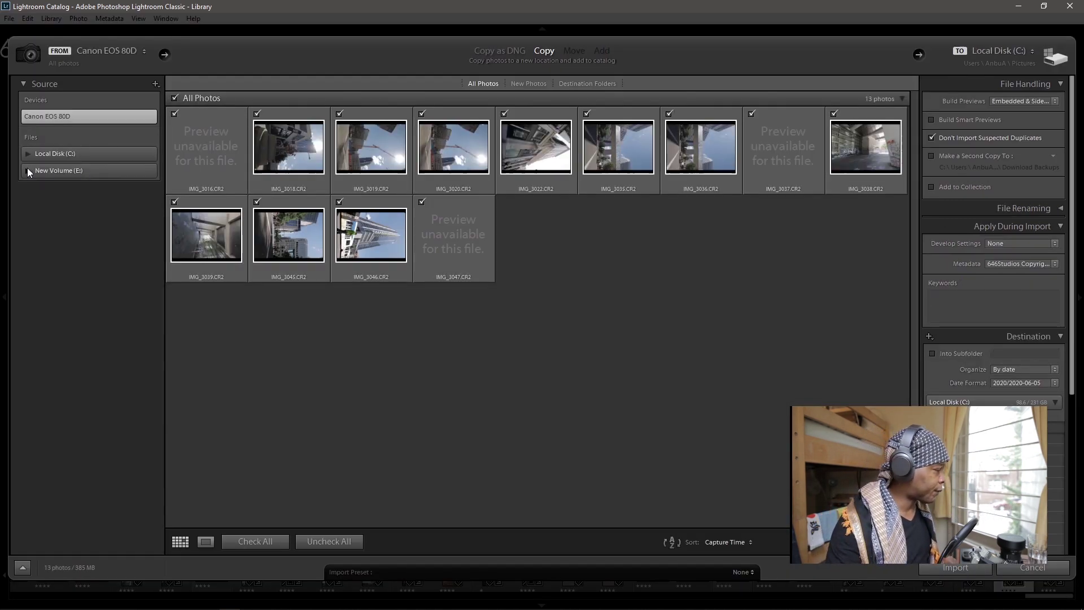
# Choose New Volume (E:) > D drive files > Finsih Media > Canon > Raw > June 1st as the import source and uncheck all photos
pyautogui.click(28, 170)
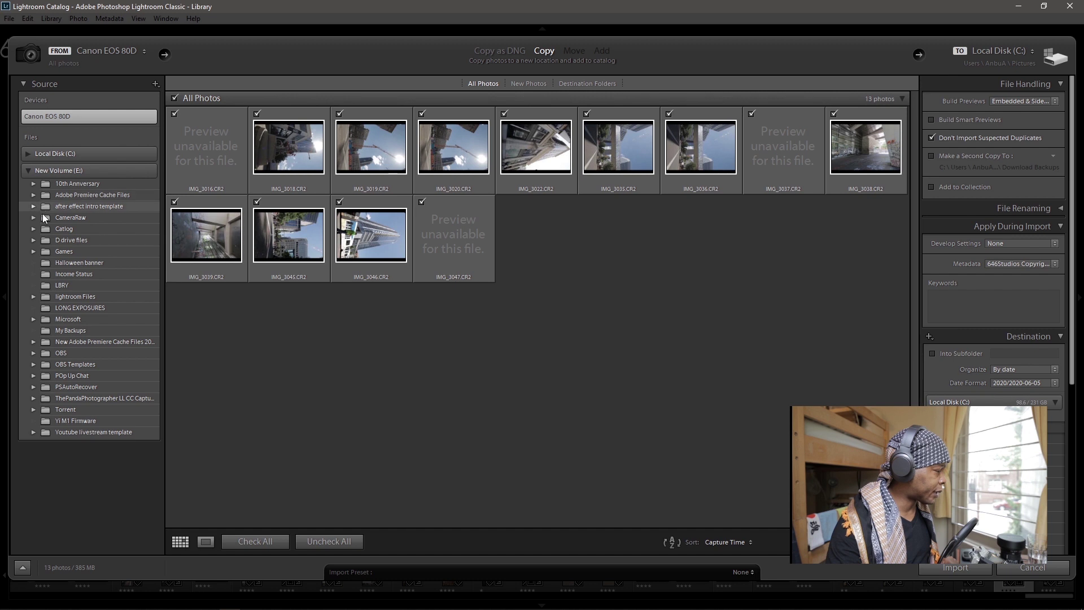
pyautogui.click(34, 241)
pyautogui.click(44, 297)
pyautogui.click(54, 353)
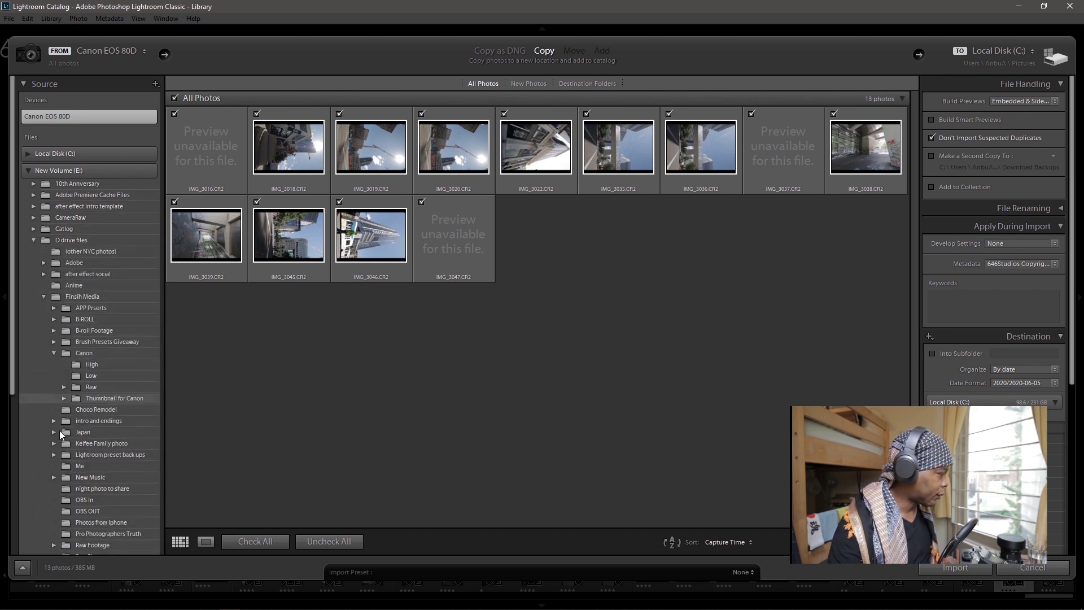
pyautogui.click(63, 387)
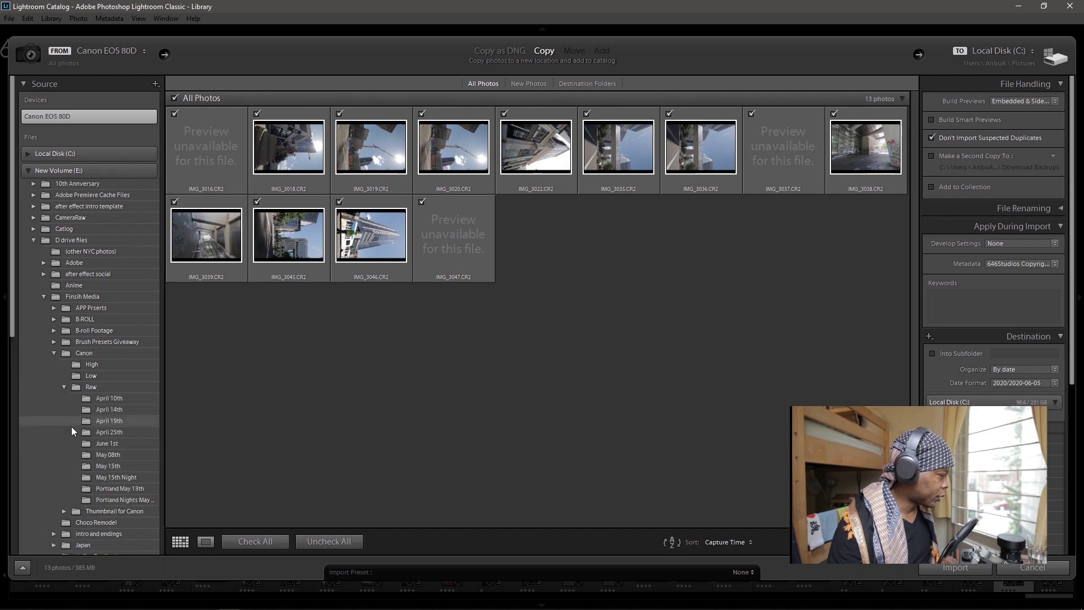
pyautogui.click(105, 443)
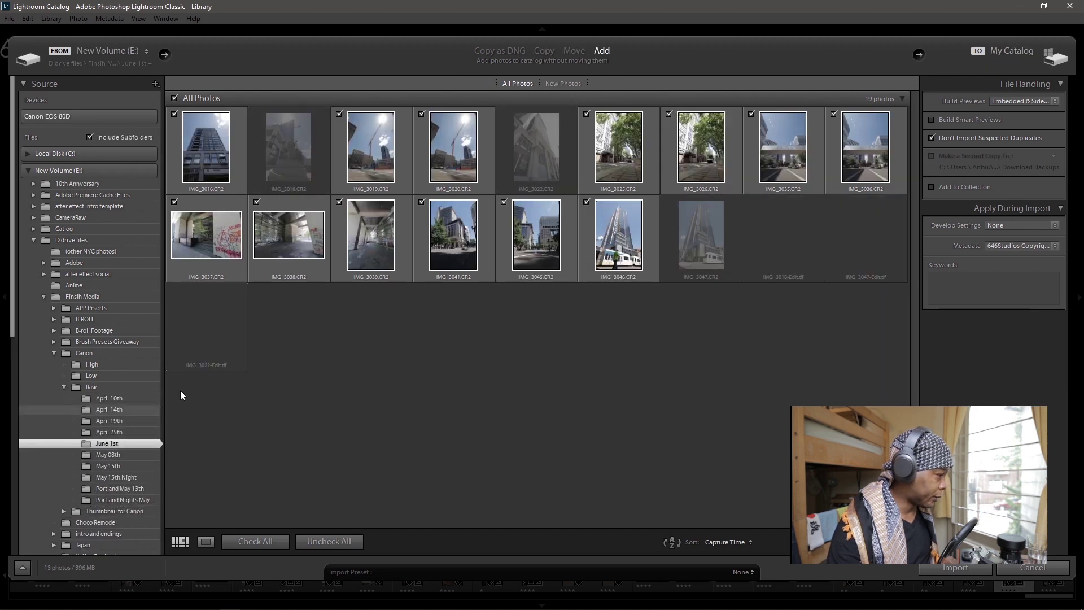
pyautogui.click(329, 541)
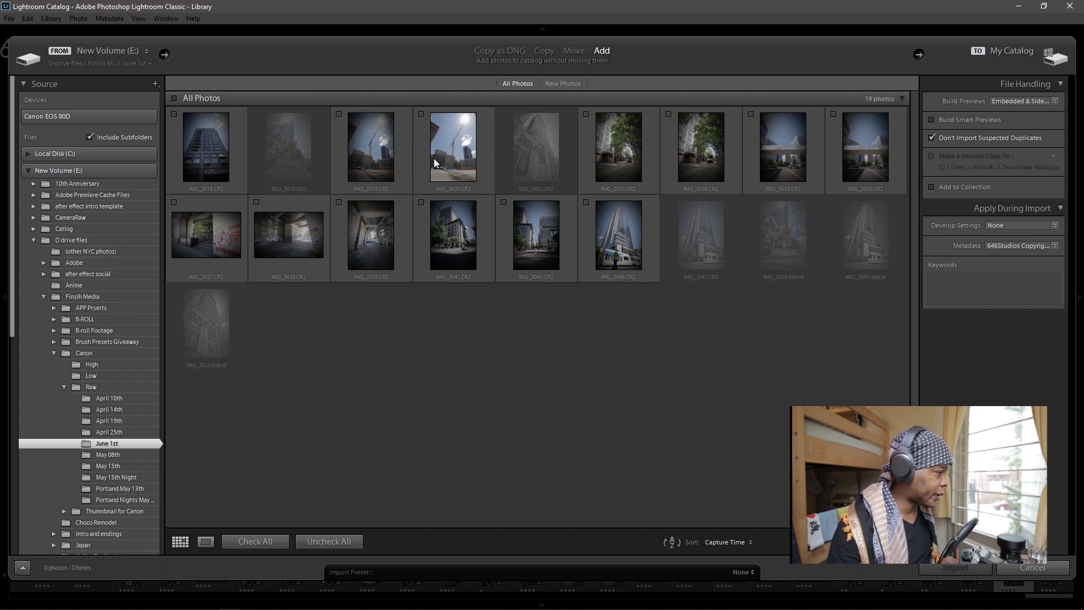
# Preview the crane photo IMG_3019.CR2 enlarged and return to the thumbnail grid
pyautogui.doubleClick(375, 164)
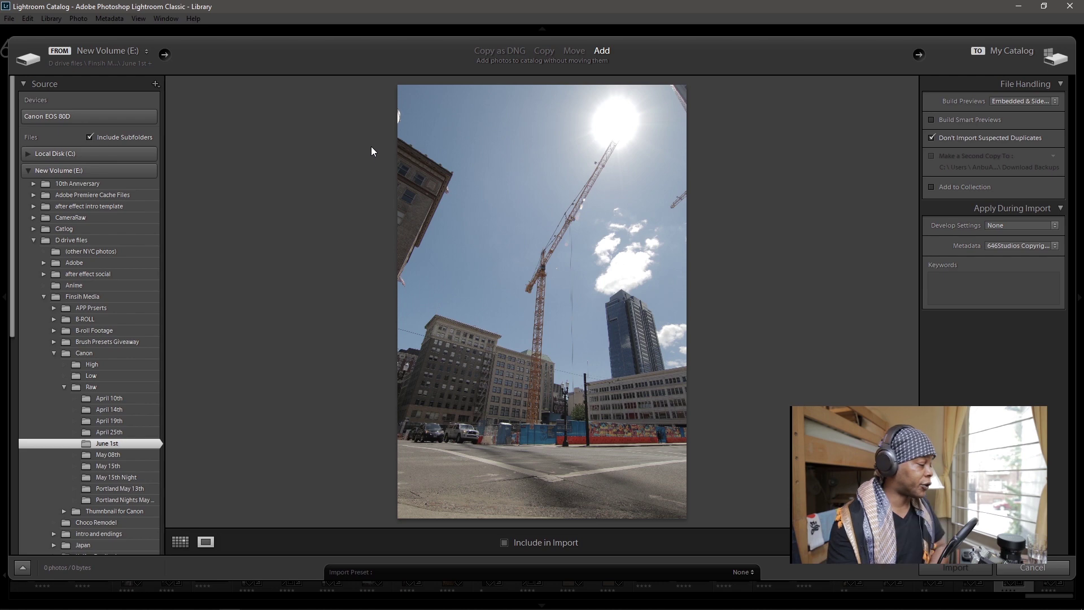
pyautogui.click(180, 542)
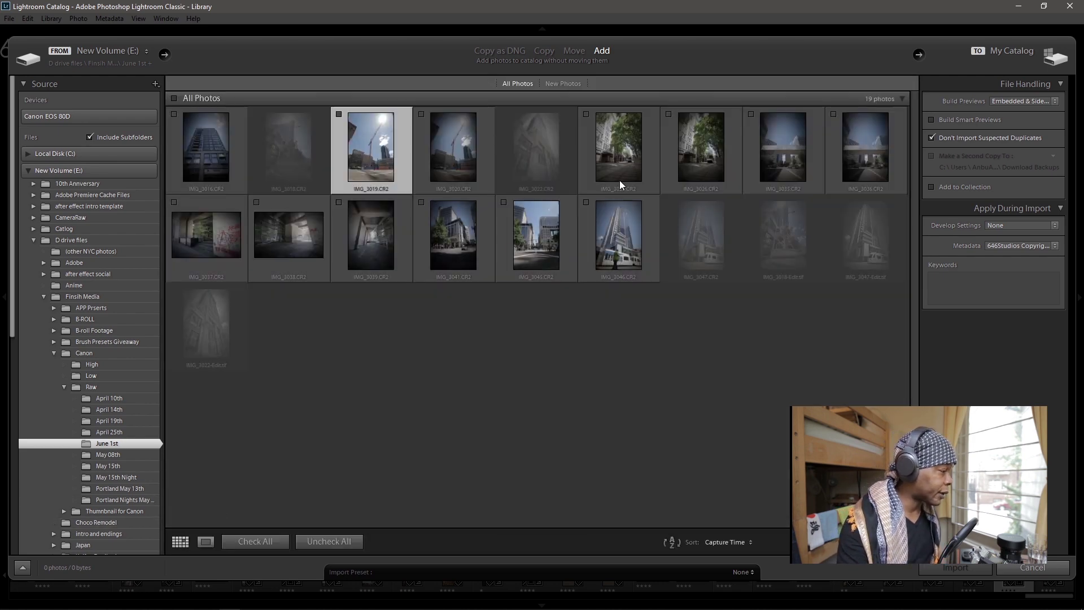
# Preview IMG_3025.CR2 and examine the white building's window edges and the tree foliage up close
pyautogui.doubleClick(618, 154)
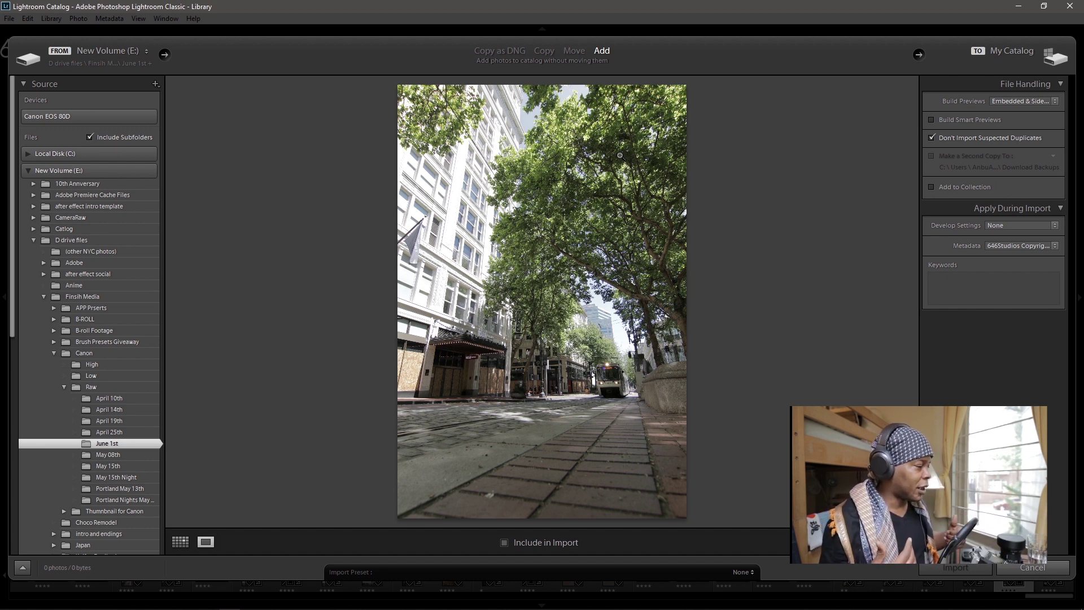
pyautogui.click(441, 205)
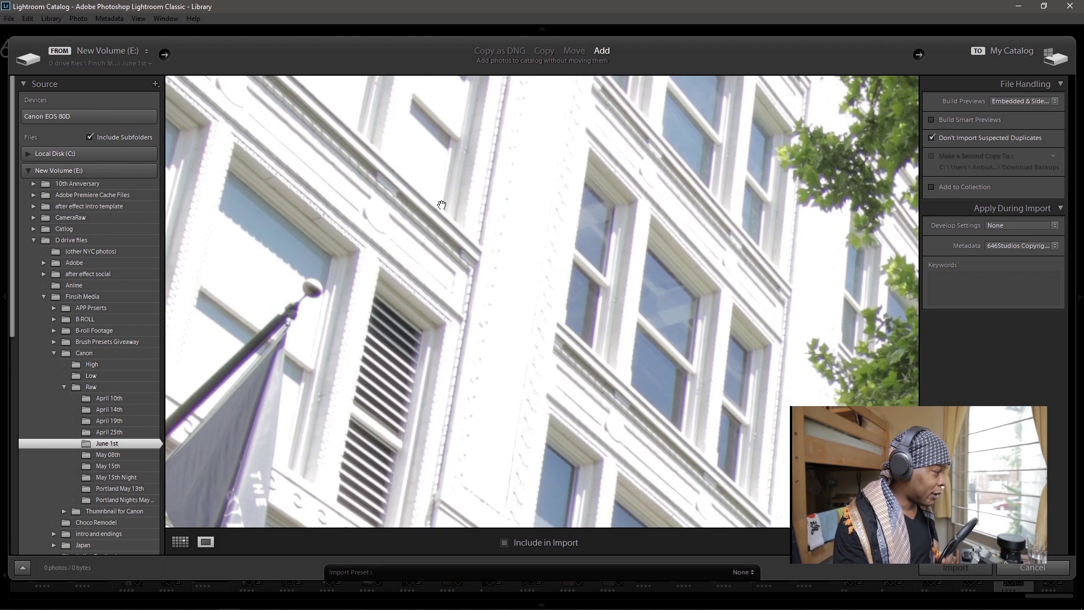
pyautogui.moveTo(524, 227); pyautogui.dragTo(465, 433)
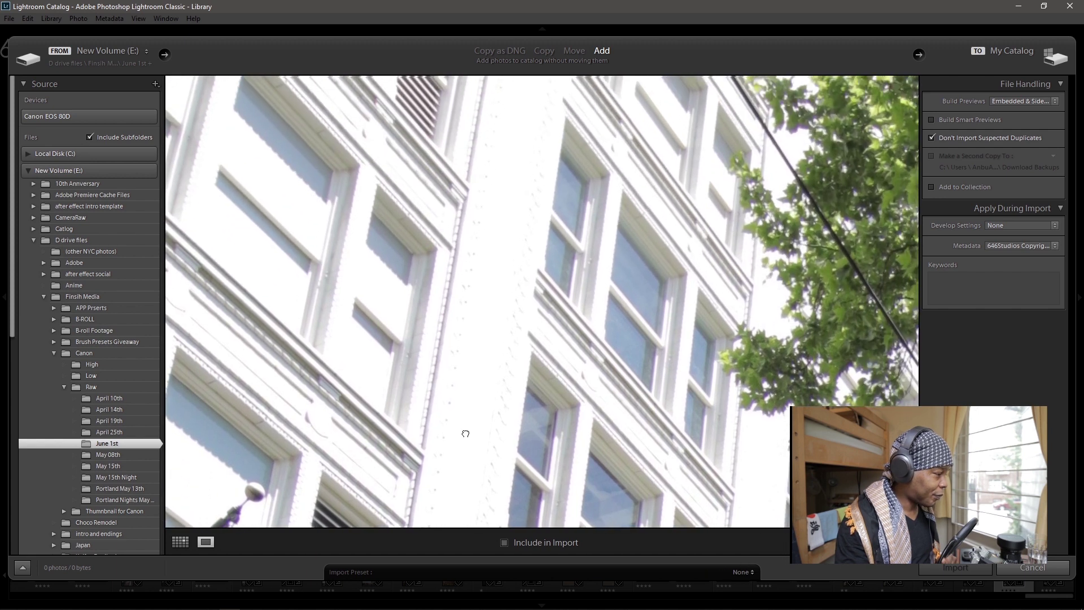
pyautogui.moveTo(494, 273); pyautogui.dragTo(466, 399)
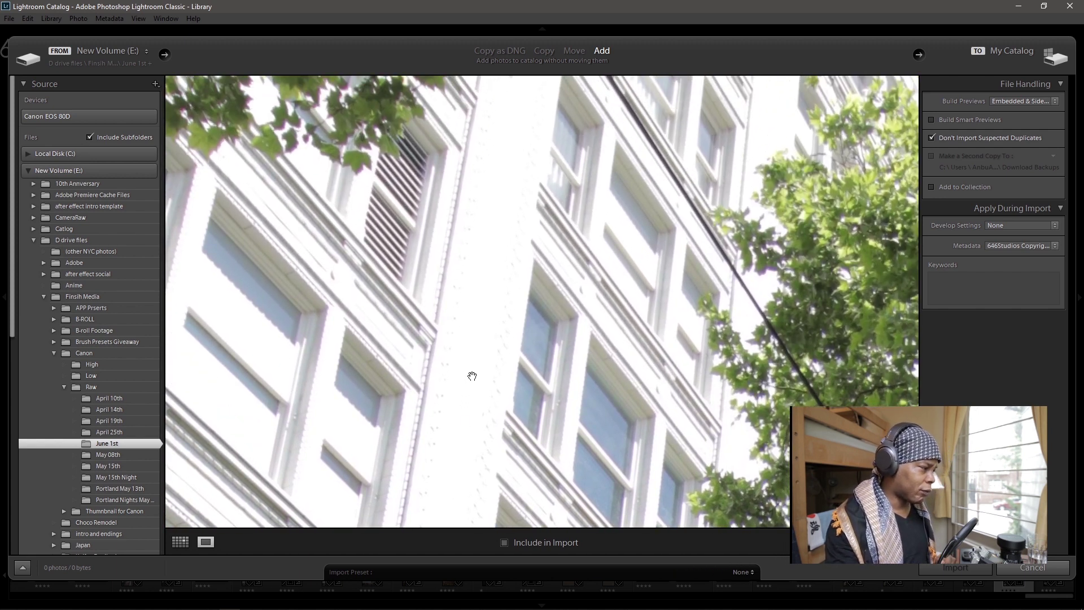
pyautogui.moveTo(472, 375); pyautogui.dragTo(365, 382)
pyautogui.moveTo(431, 295); pyautogui.dragTo(373, 475)
pyautogui.moveTo(430, 331); pyautogui.dragTo(428, 381)
pyautogui.click(456, 334)
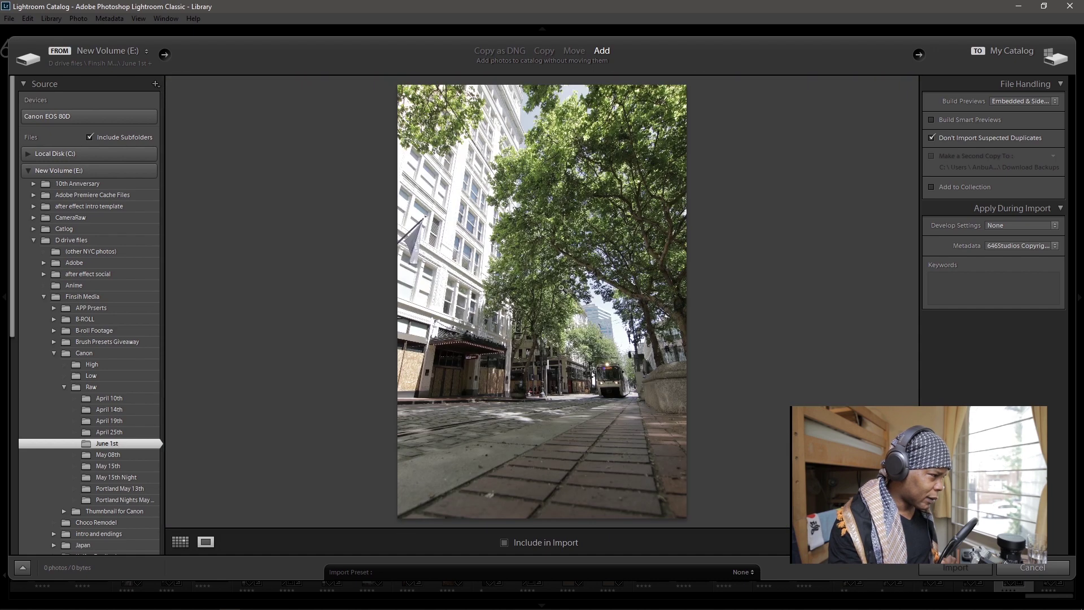
pyautogui.click(560, 275)
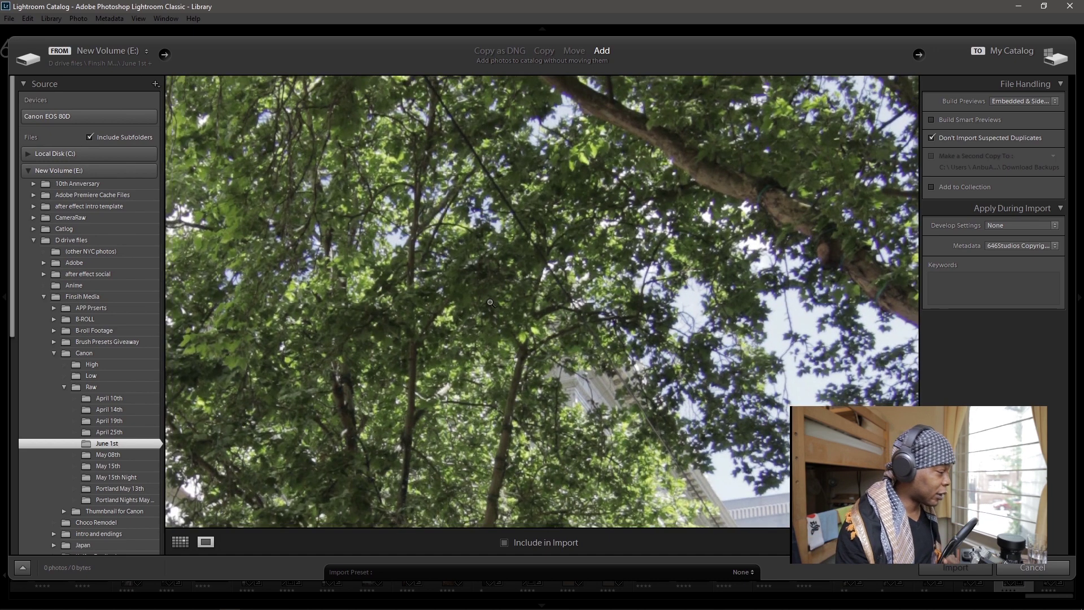
# Examine the distant train in the tree-lined street photo up close and return to the thumbnail grid
pyautogui.click(502, 400)
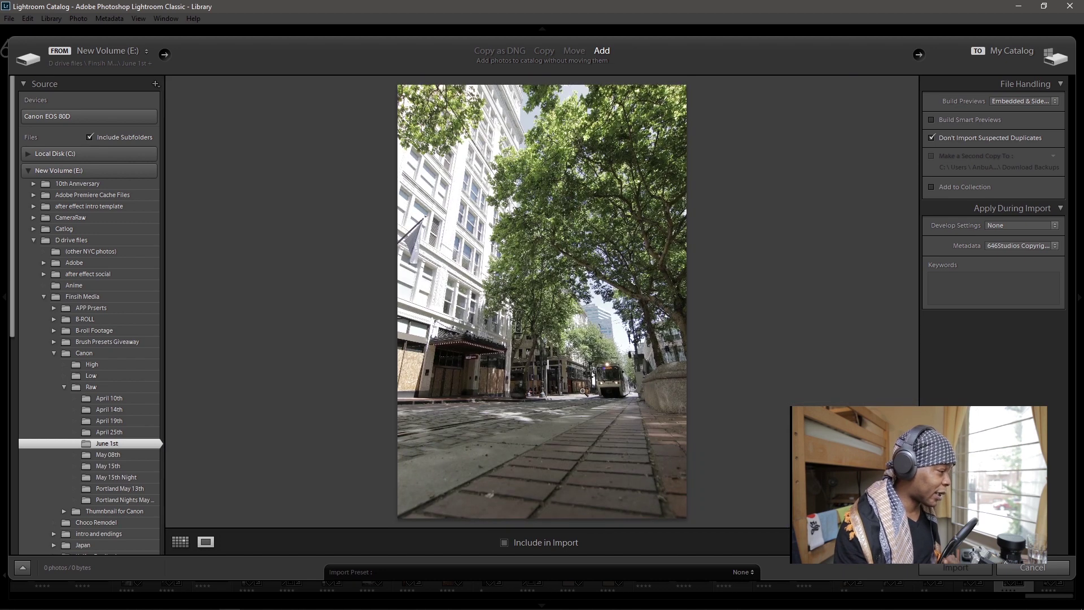
pyautogui.click(617, 382)
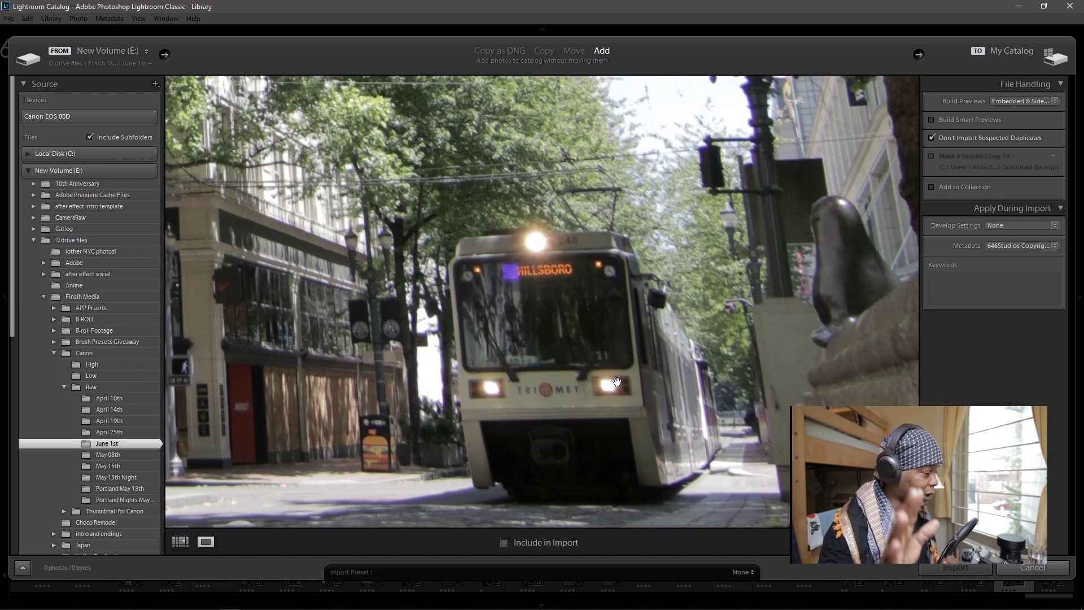
pyautogui.click(593, 380)
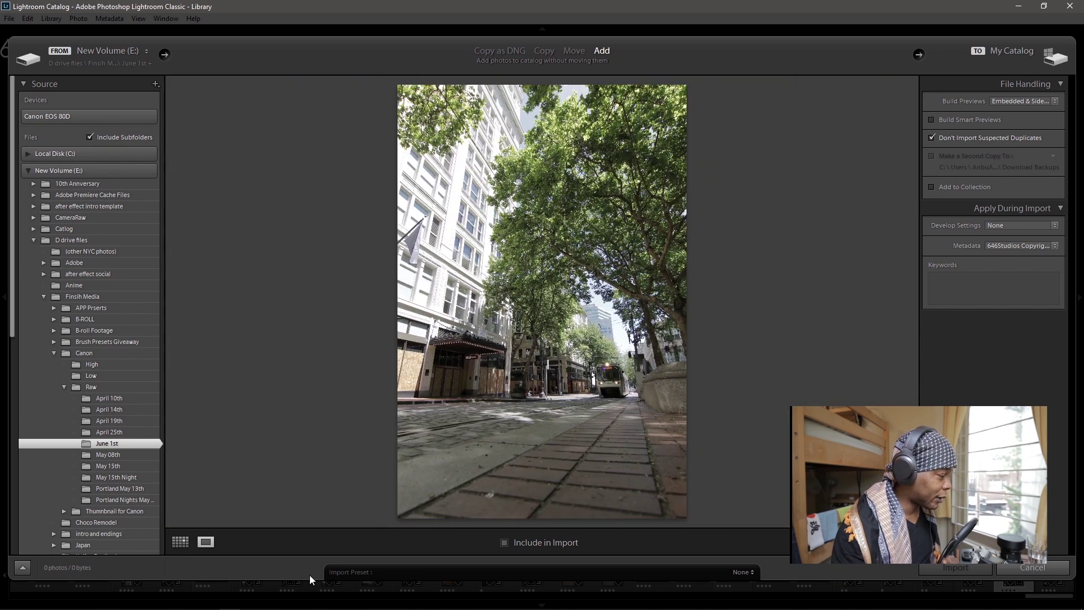
pyautogui.click(180, 541)
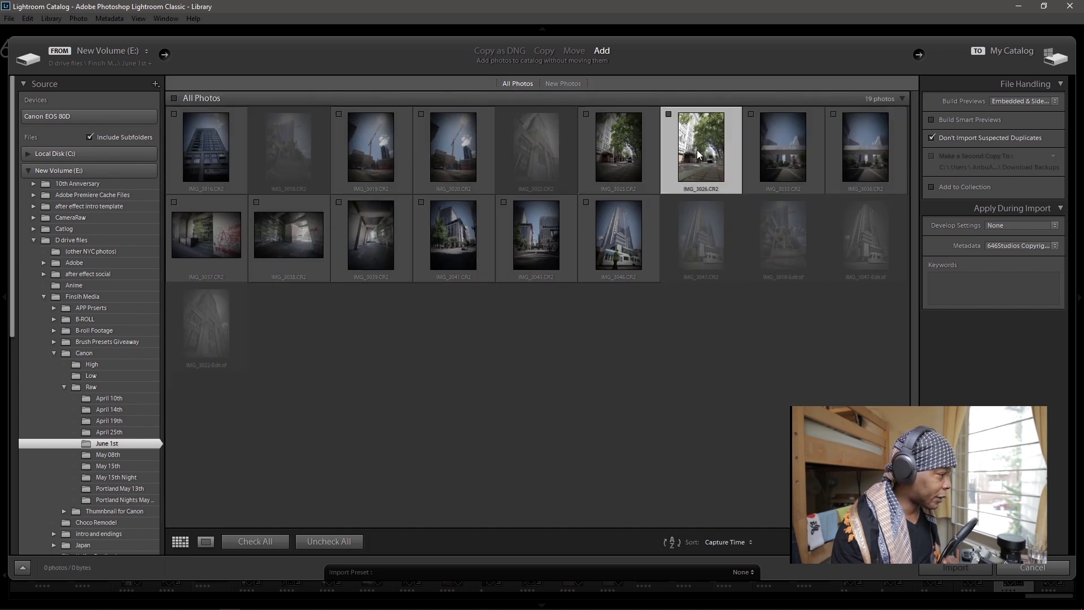
# Preview IMG_3026.CR2 and examine the front of the TriMet train and the track below it up close
pyautogui.doubleClick(696, 150)
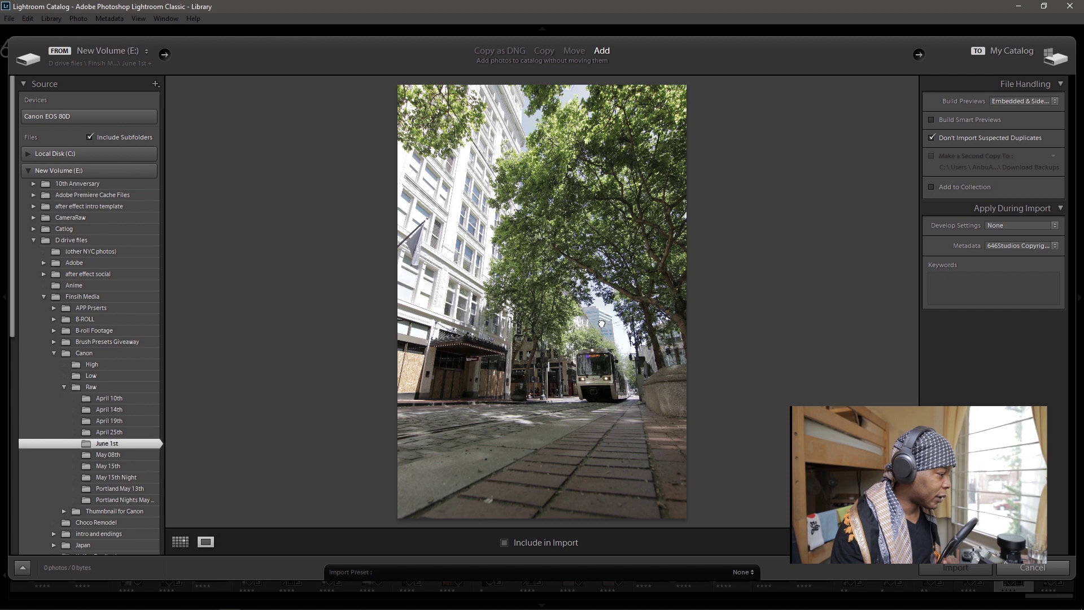
pyautogui.click(601, 323)
pyautogui.press('Right')
pyautogui.press('Right')
pyautogui.press('Right')
pyautogui.press('Right')
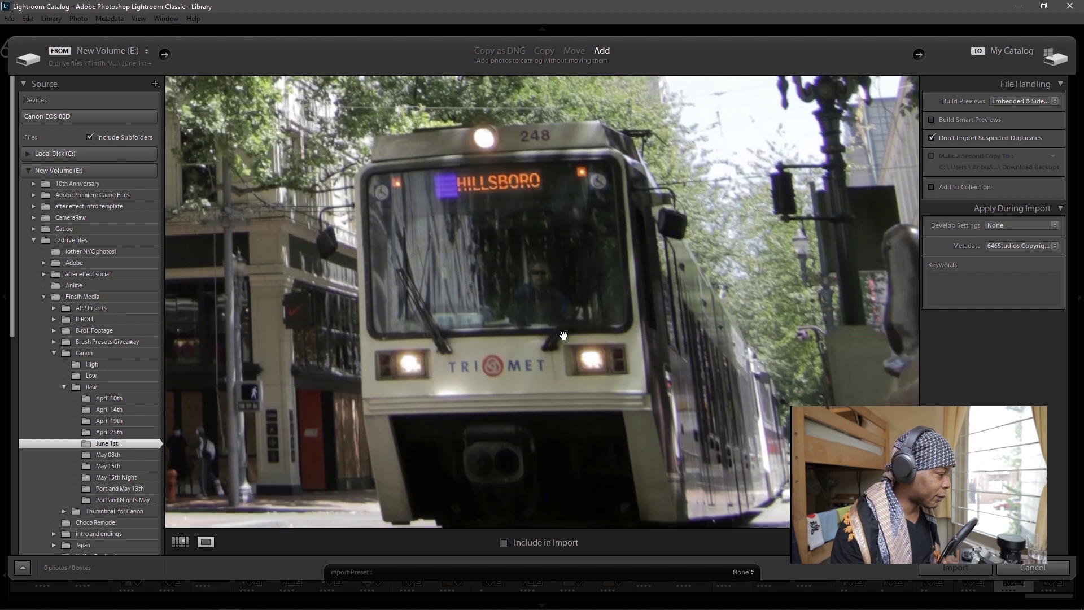
pyautogui.moveTo(563, 336); pyautogui.dragTo(549, 201)
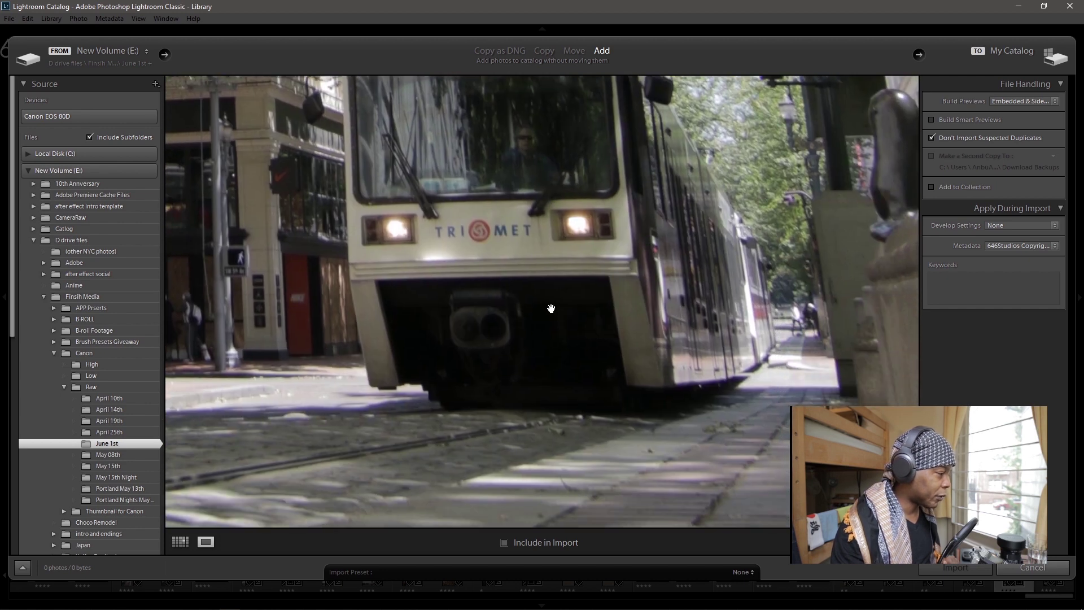
# Examine the street corner and pedestrians beside the train up close, and return to the thumbnail grid
pyautogui.press('Right')
pyautogui.press('Right')
pyautogui.press('Right')
pyautogui.press('Right')
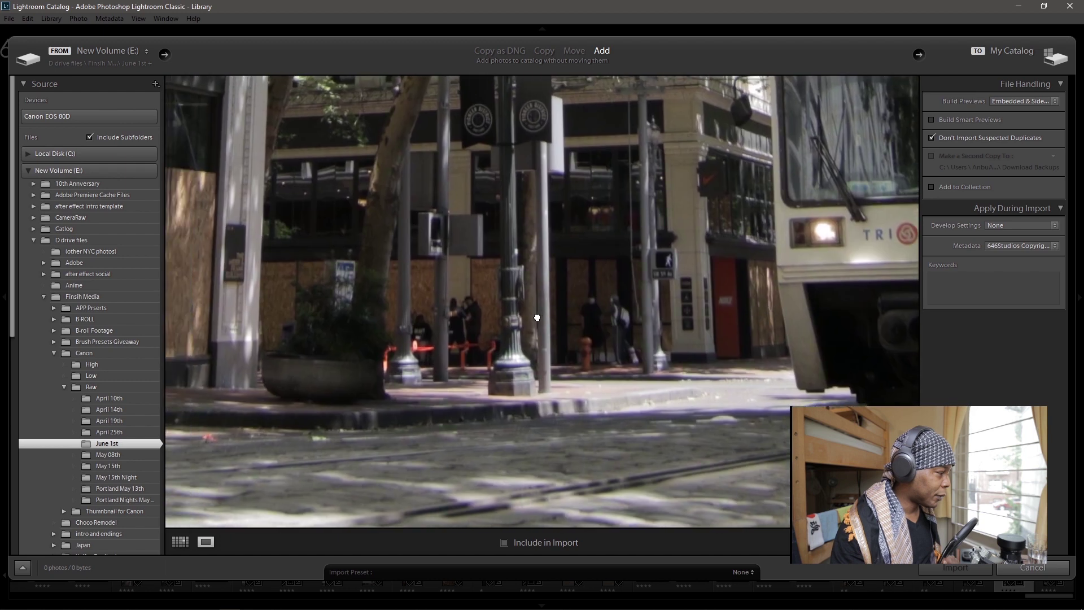
pyautogui.press('Right')
pyautogui.press('Right')
pyautogui.click(518, 325)
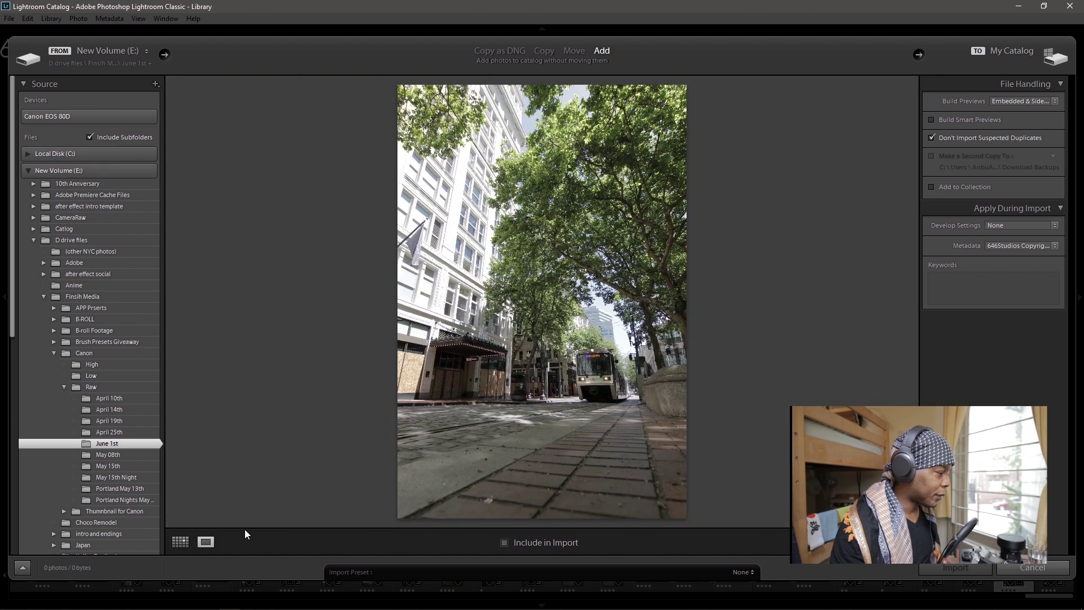
pyautogui.click(180, 541)
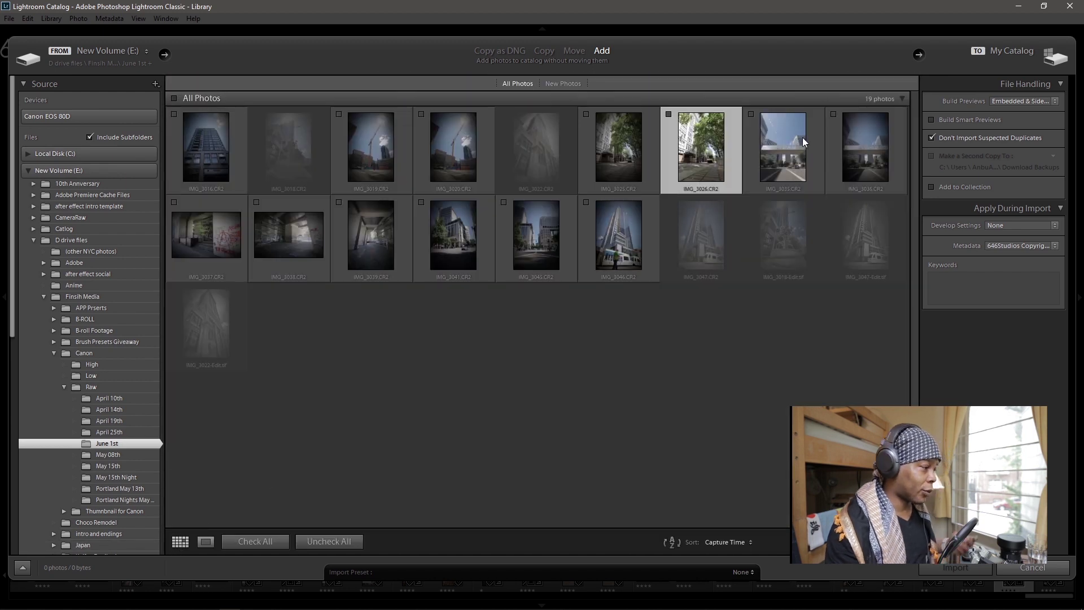
# Preview the tower photo IMG_3046.CR2 and the street intersection photo just before it, returning to the thumbnail grid after each
pyautogui.click(615, 256)
pyautogui.doubleClick(618, 252)
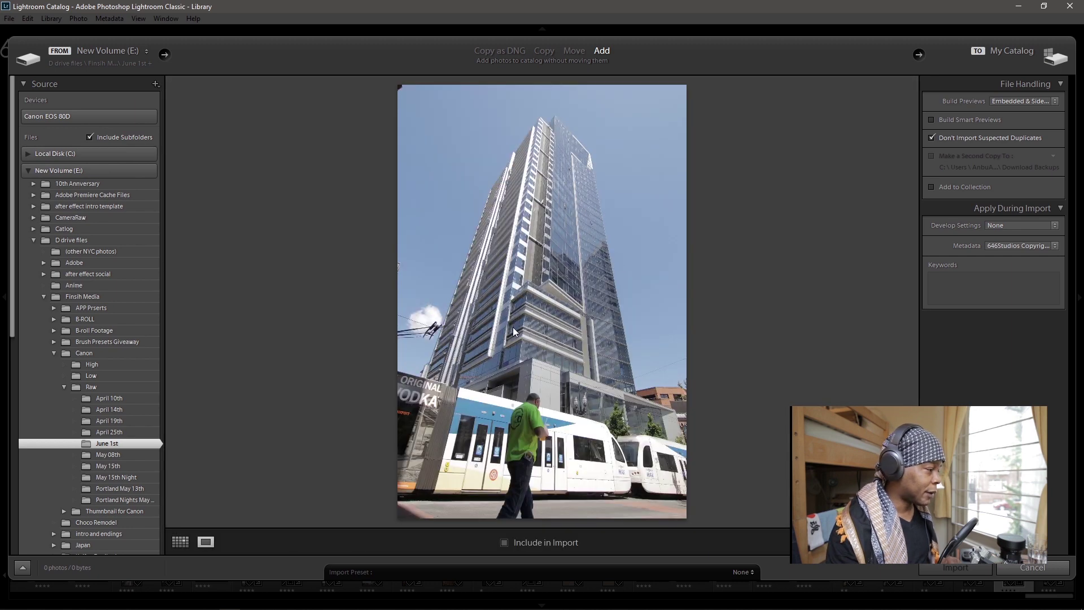
pyautogui.click(180, 541)
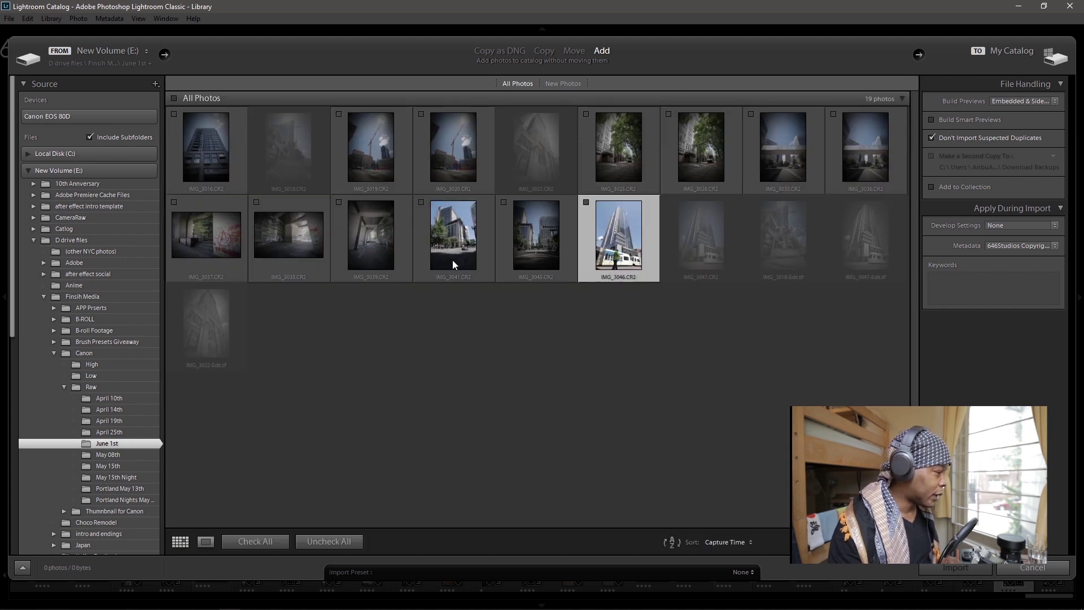
pyautogui.doubleClick(520, 250)
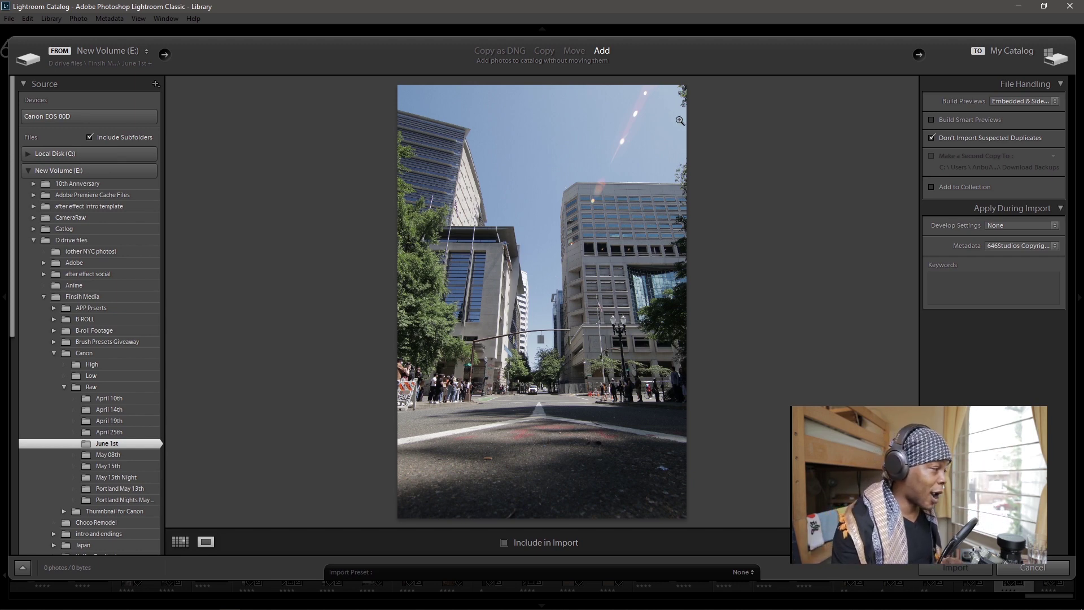
pyautogui.click(180, 542)
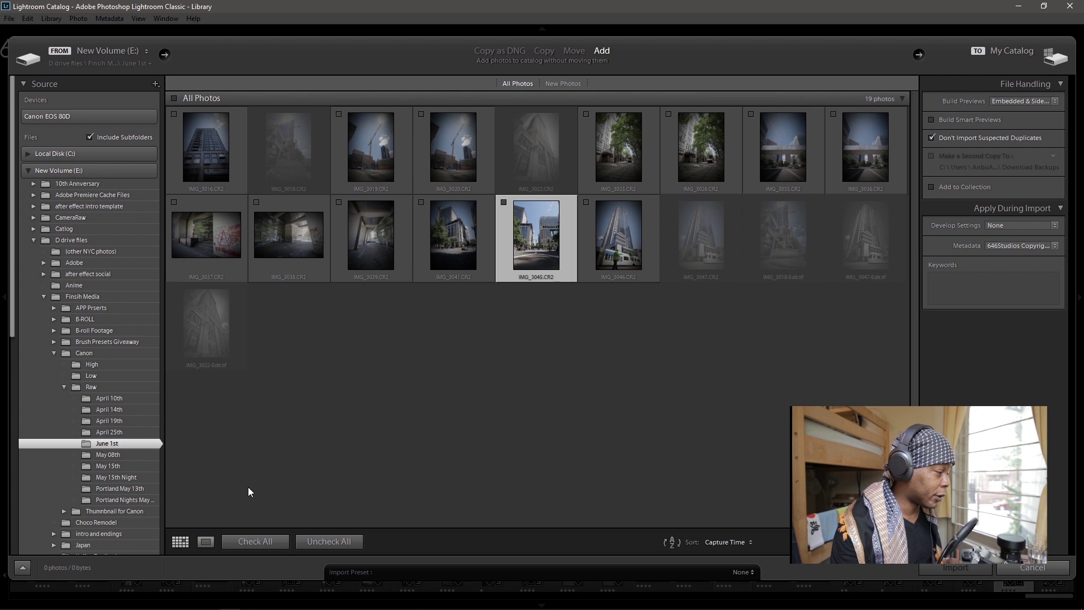
# Preview the graffiti-covered walkway photos IMG_3039.CR2 and IMG_3038.CR2 enlarged
pyautogui.doubleClick(368, 249)
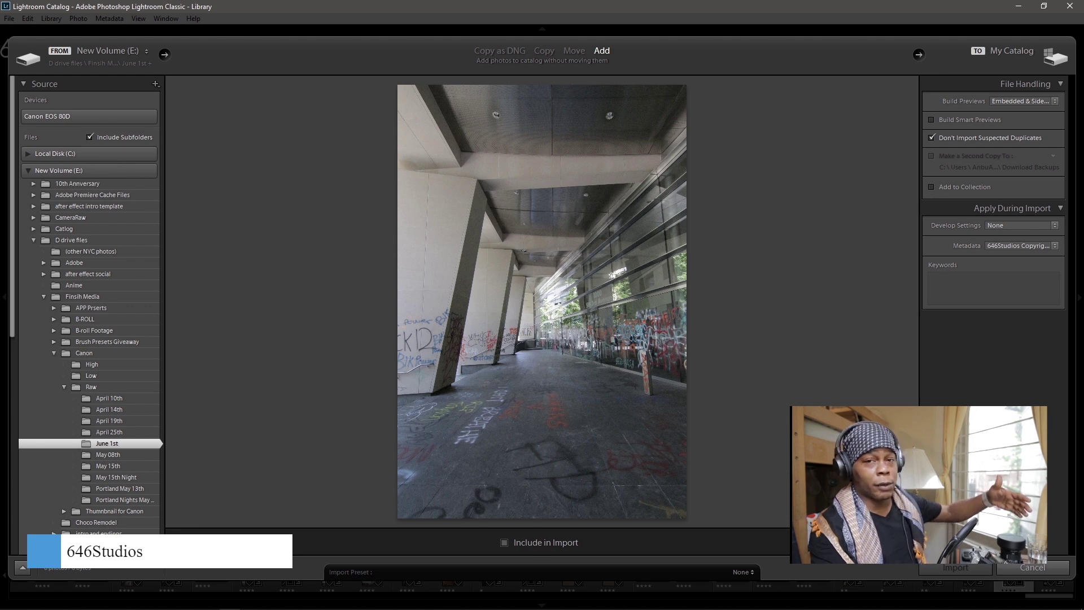
pyautogui.click(180, 542)
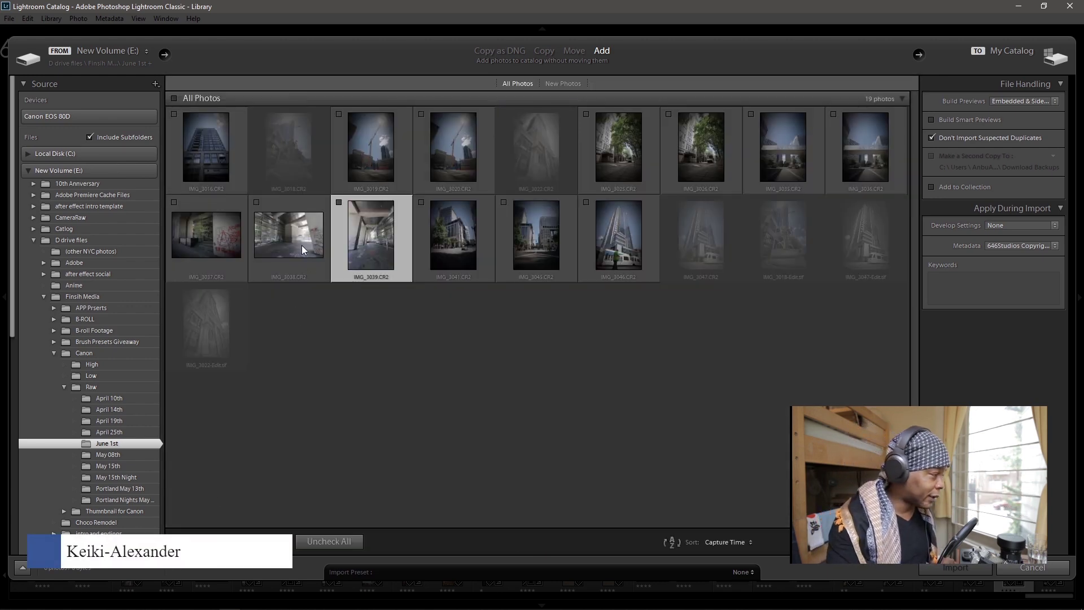
pyautogui.doubleClick(294, 246)
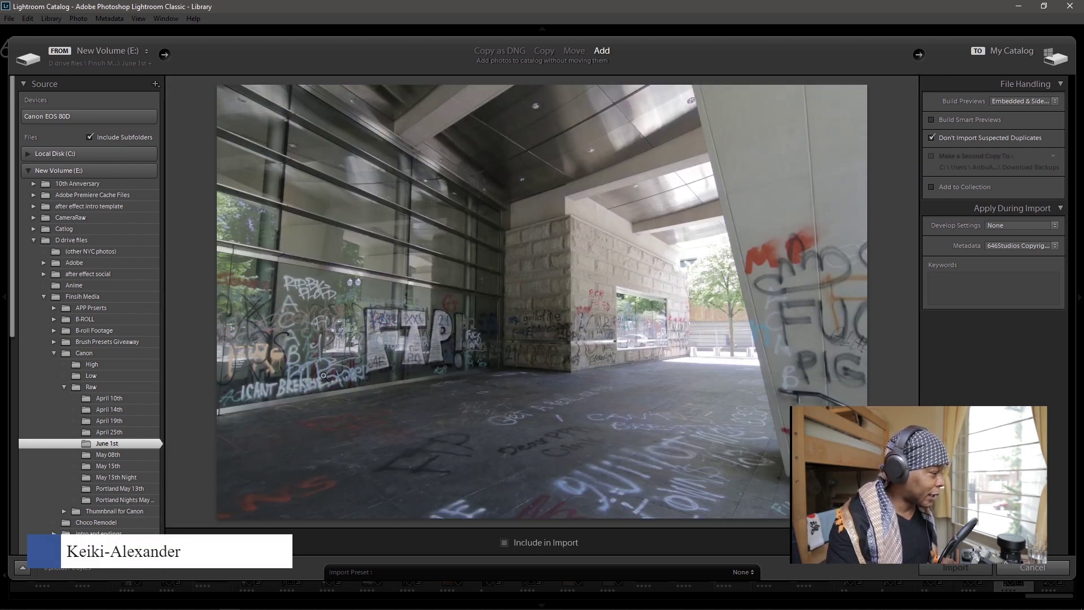